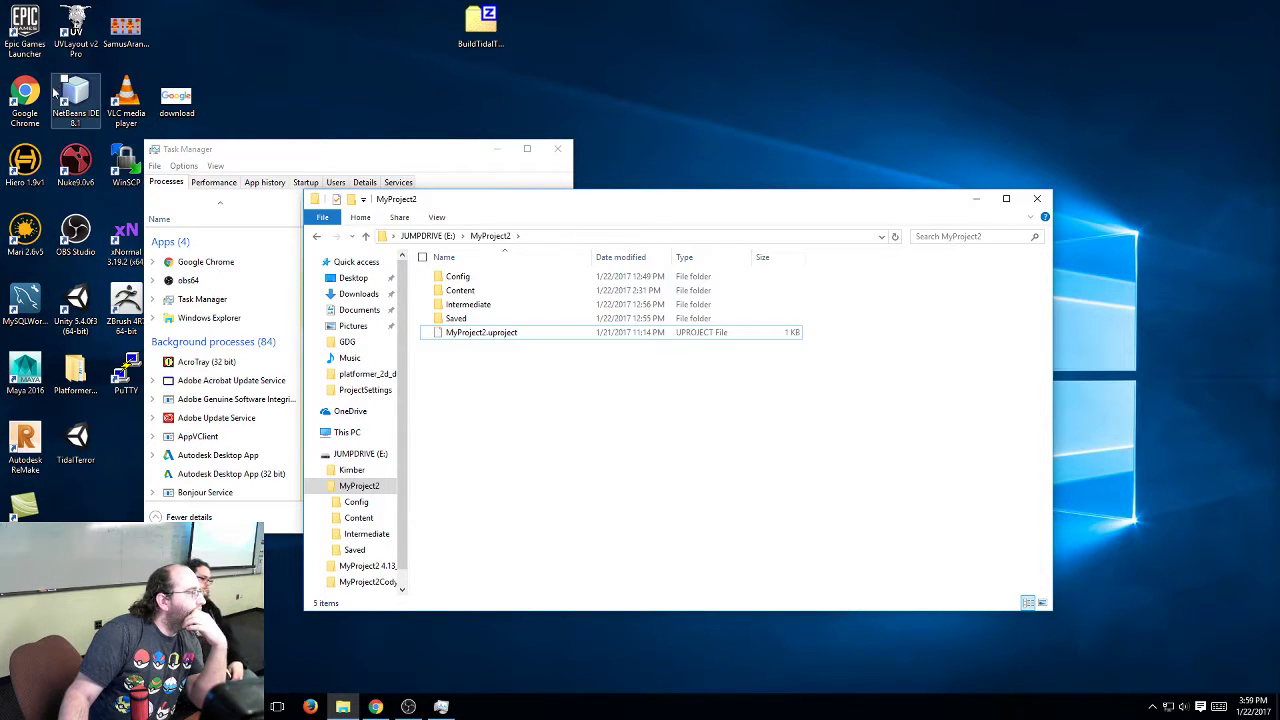
Launch the Epic Games Launcher from its desktop shortcut
double_click(25, 30)
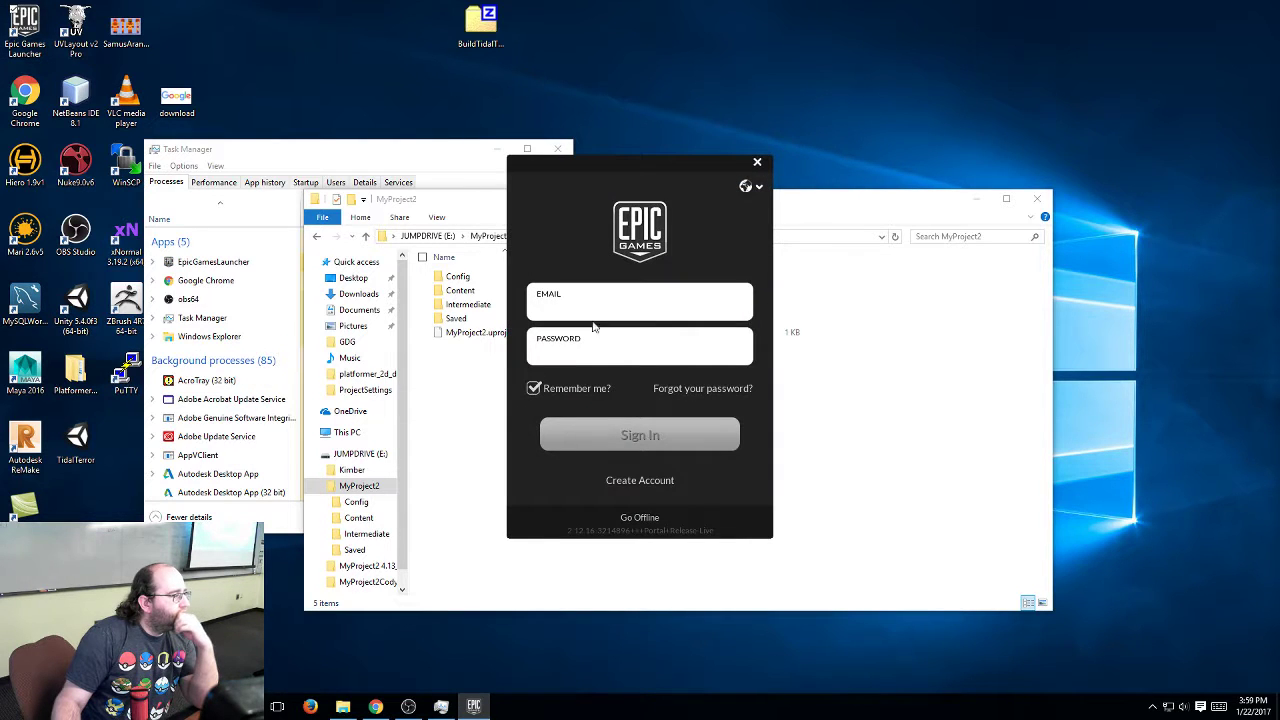
Enter the account e-mail and password and submit the sign-in
click(593, 302)
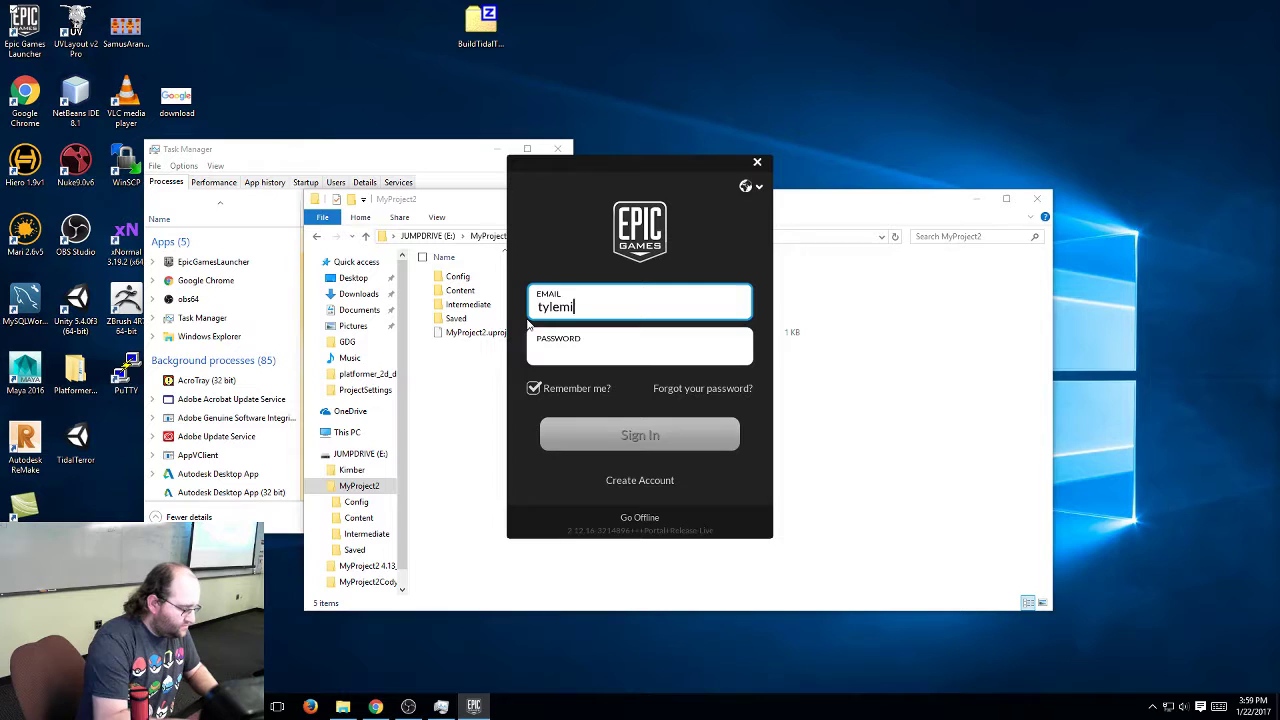
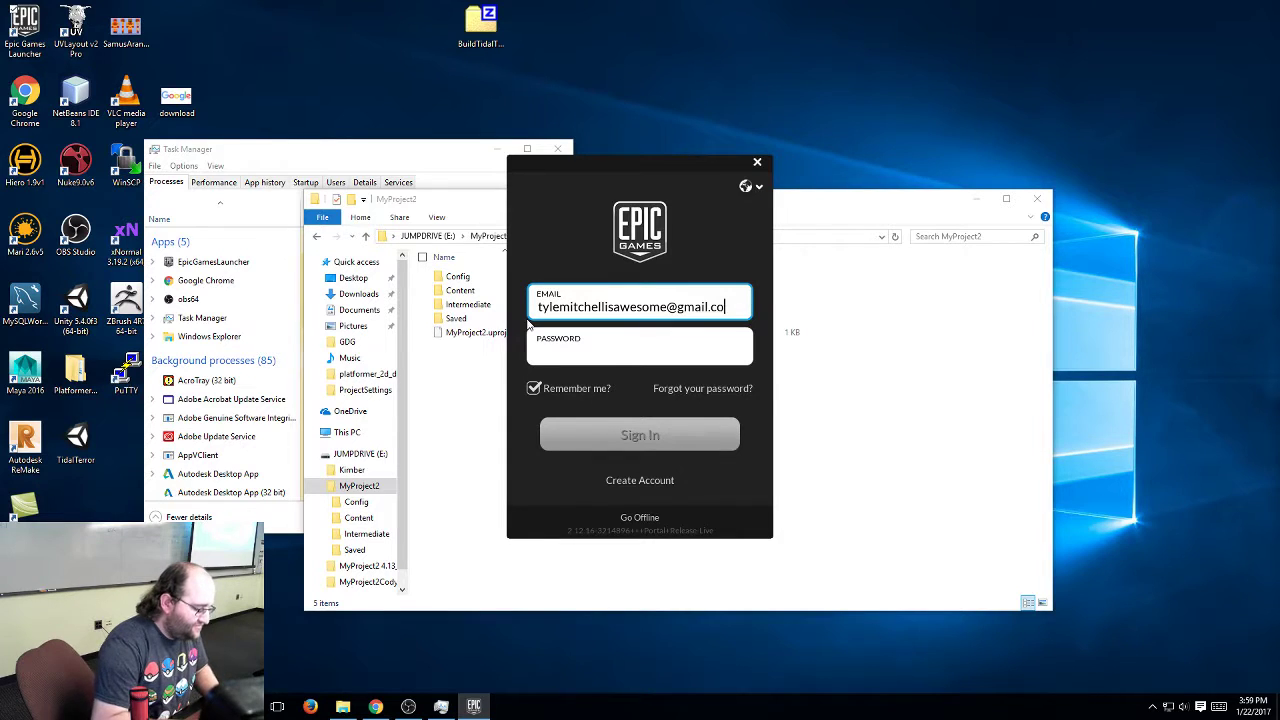
key(Tab)
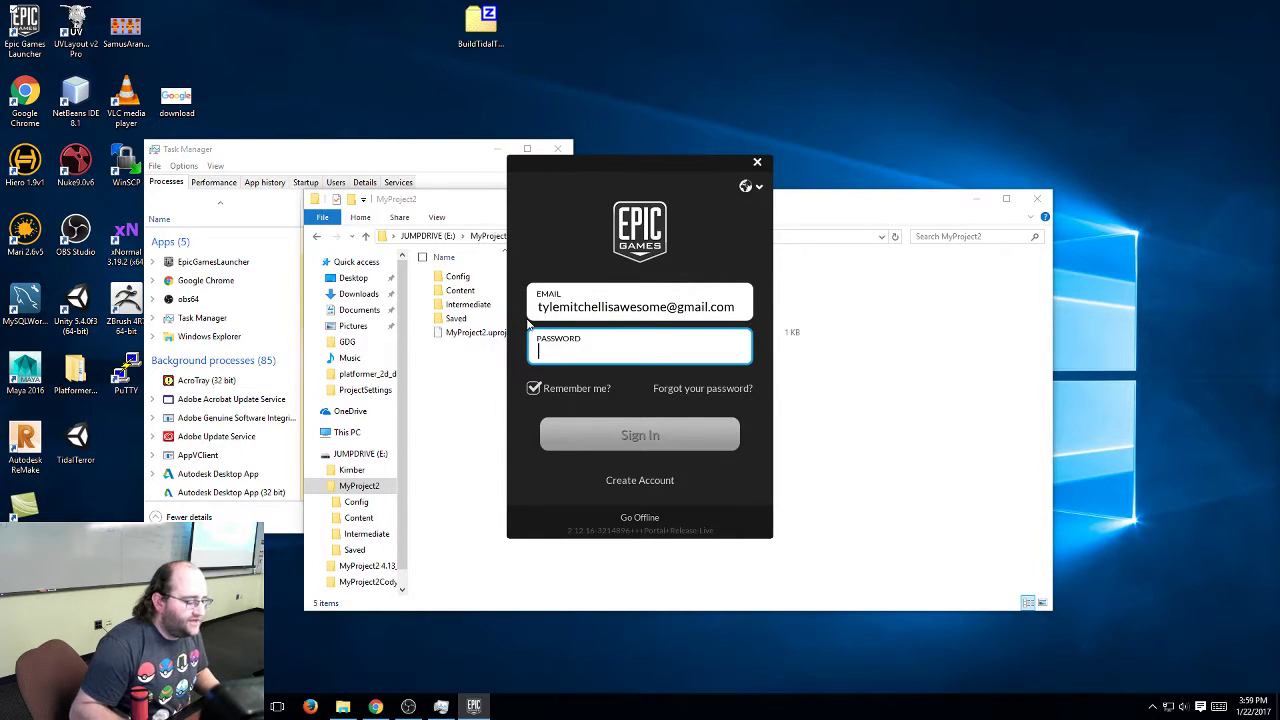
text(********)
key(Return)
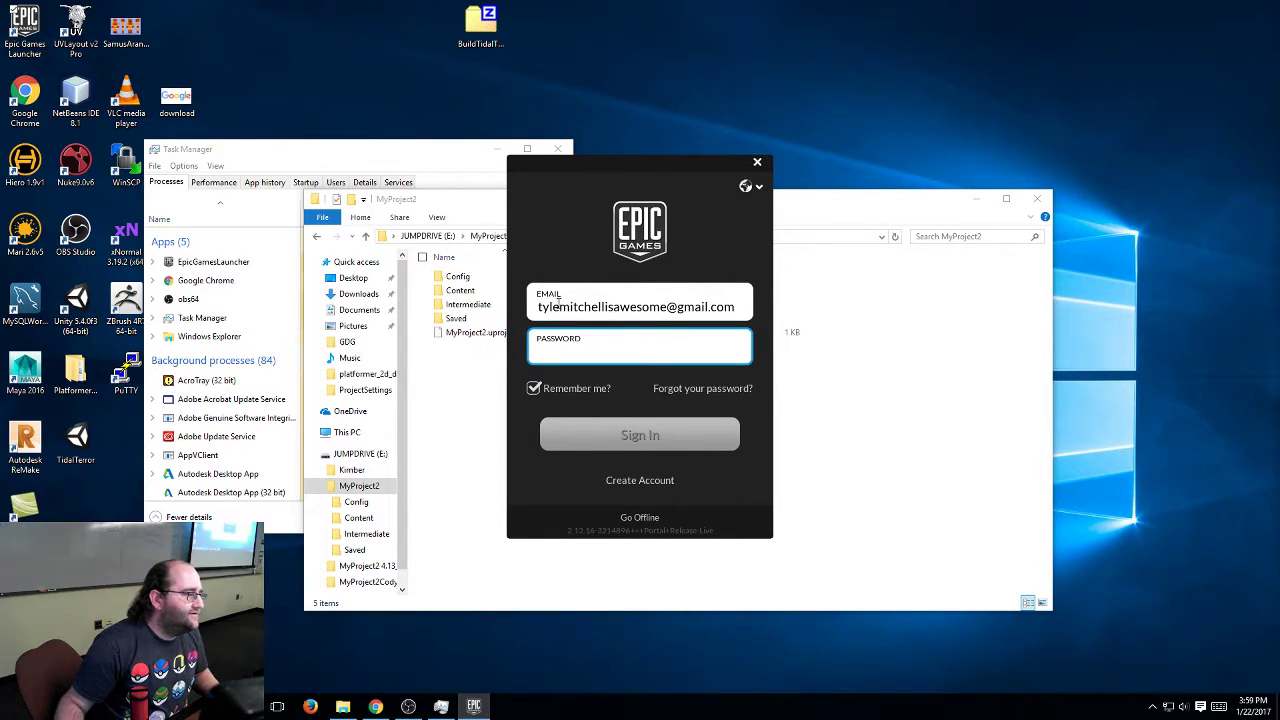
Dismiss the rejected-password error and re-enter the password until sign-in succeeds
click(559, 309)
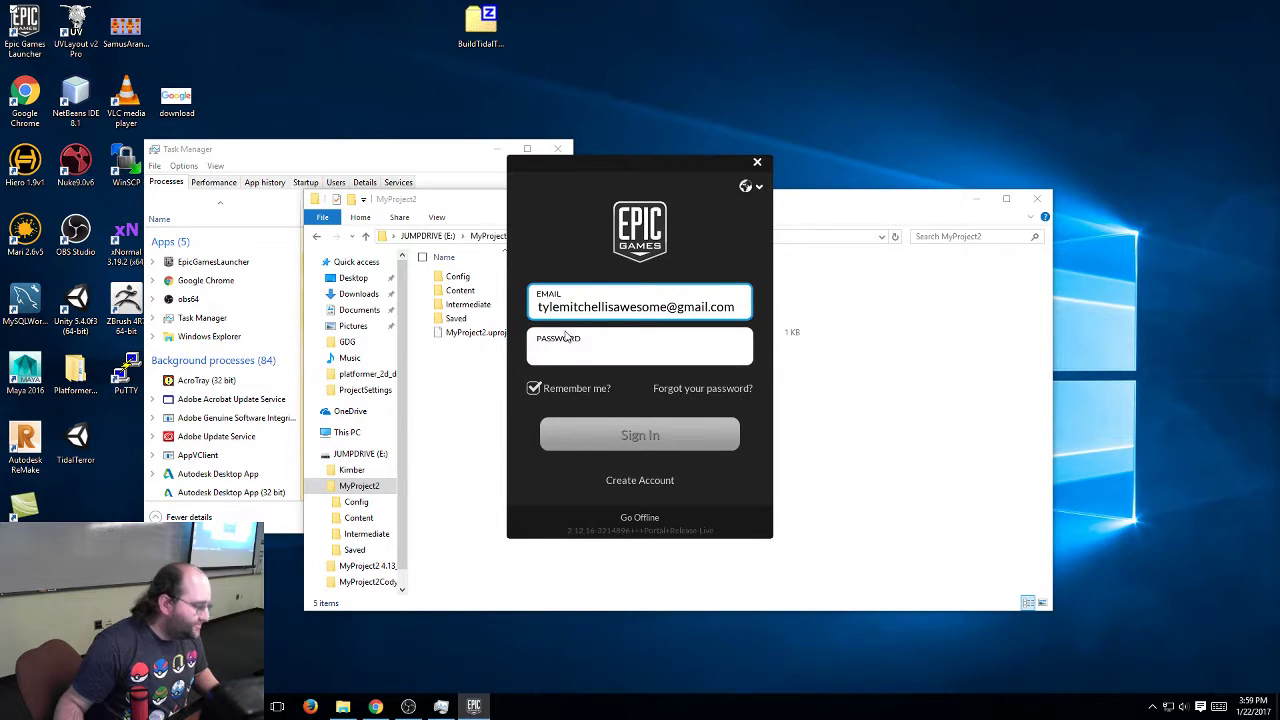
text(r)
click(567, 350)
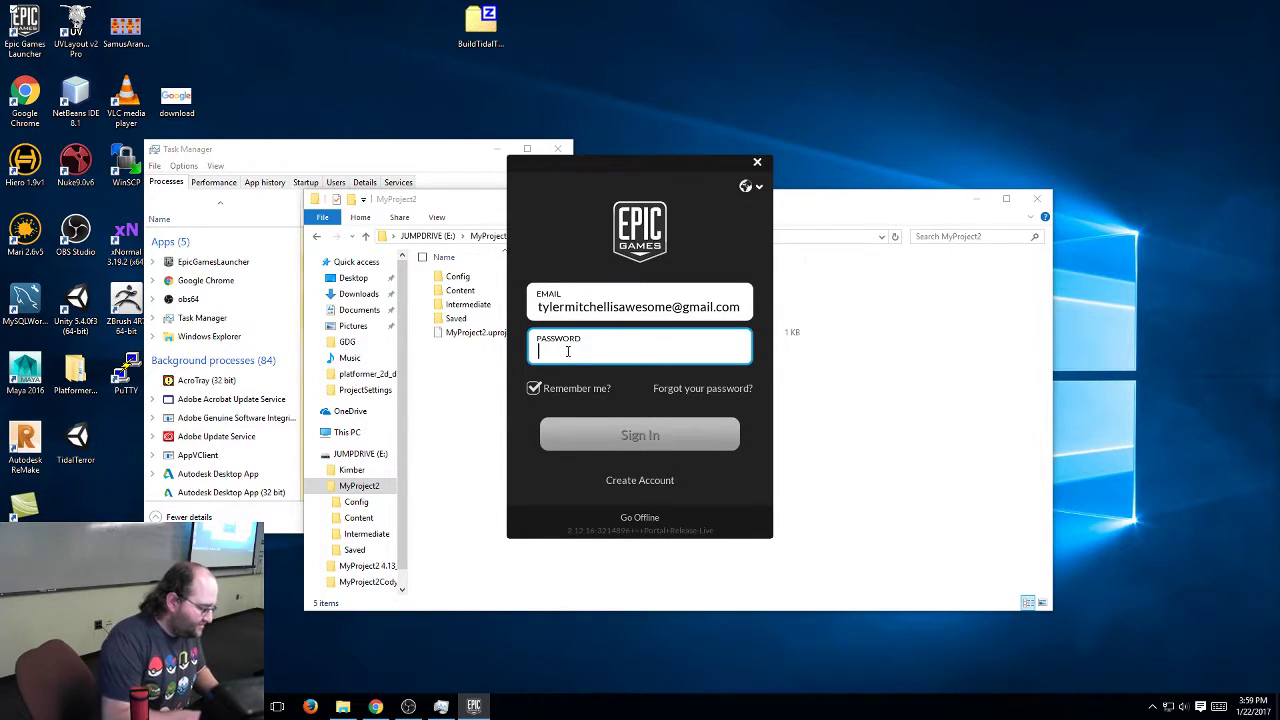
text(••)
key(Return)
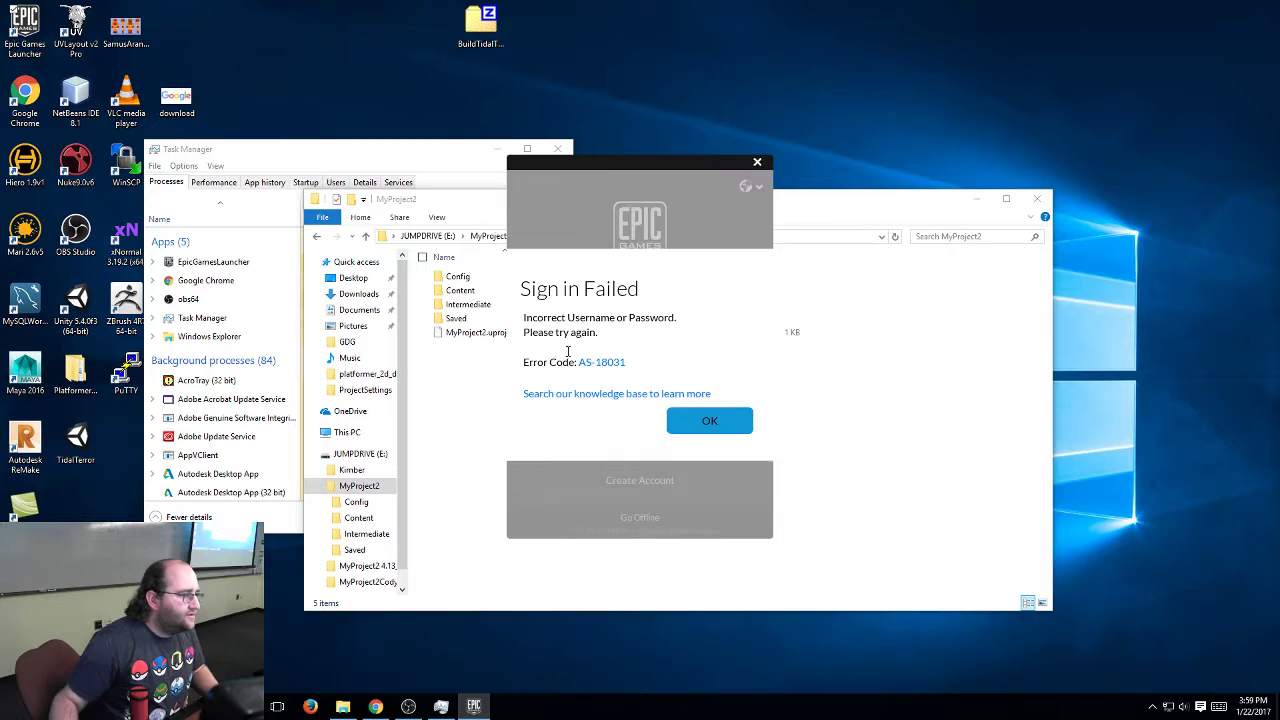
click(743, 423)
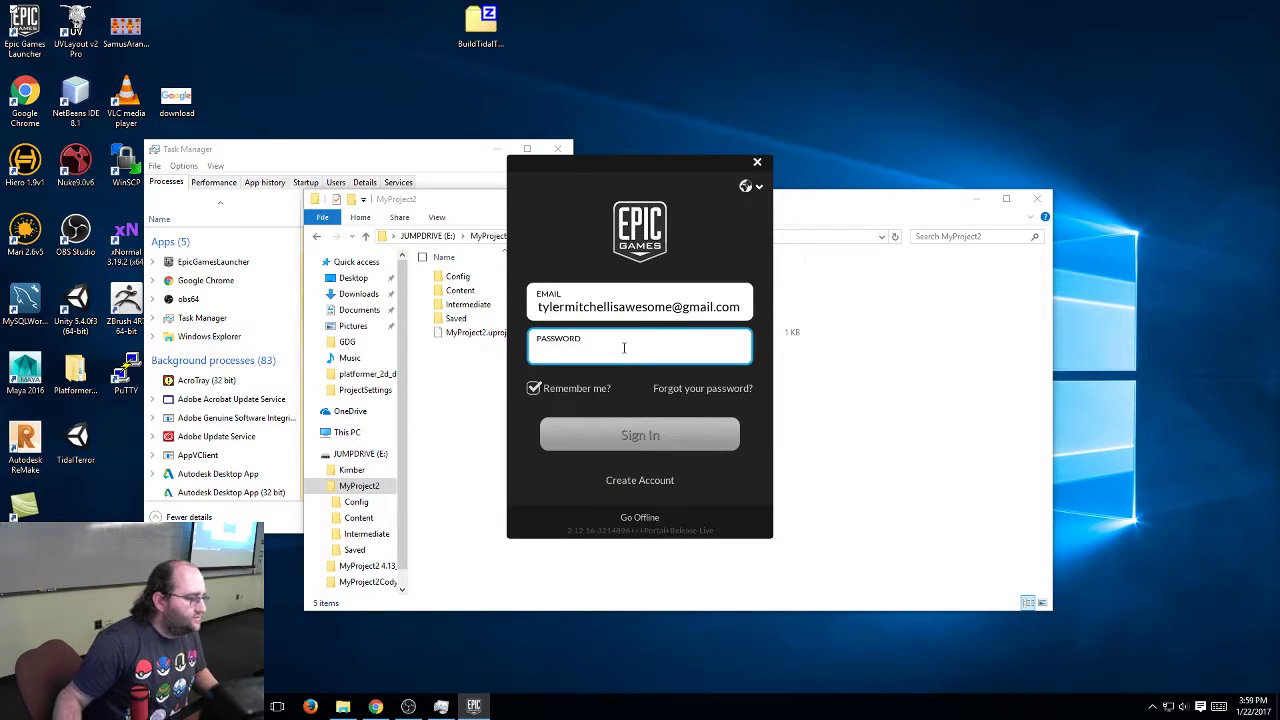
text(•••••••••)
key(Return)
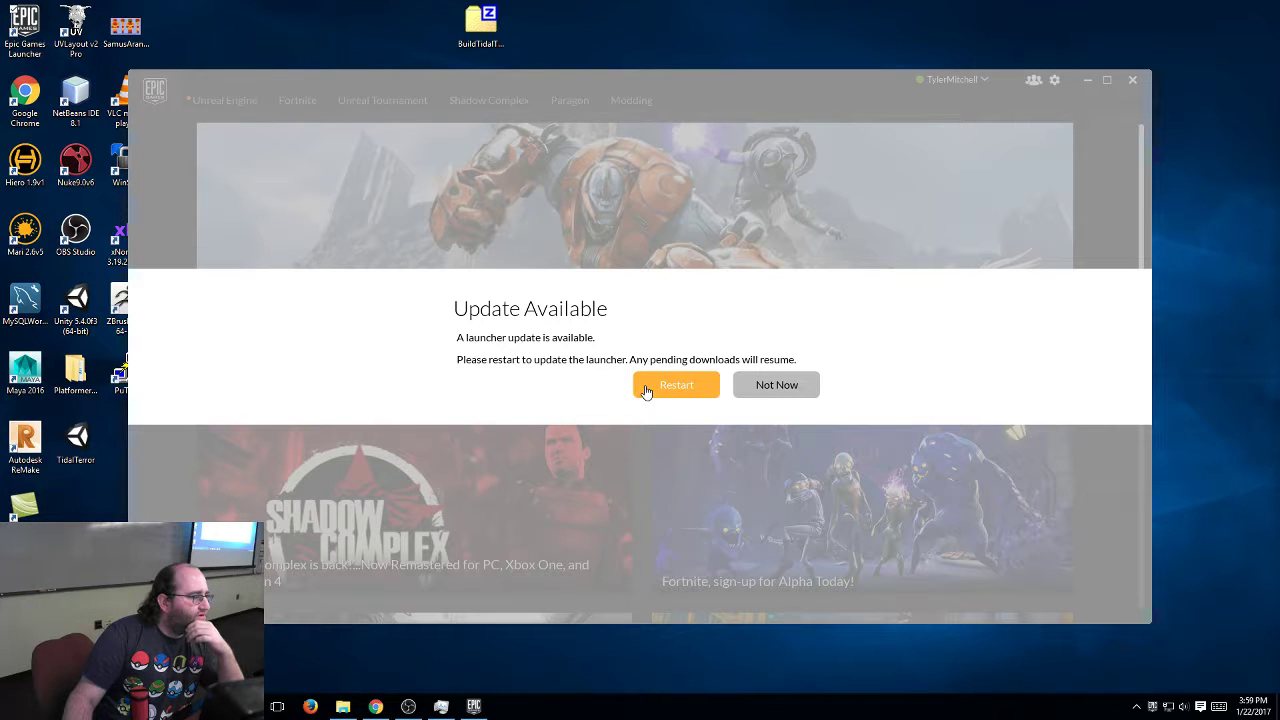
Postpone the launcher update, fix file association, and choose Unreal Engine 4.12.5 as launch version
click(765, 384)
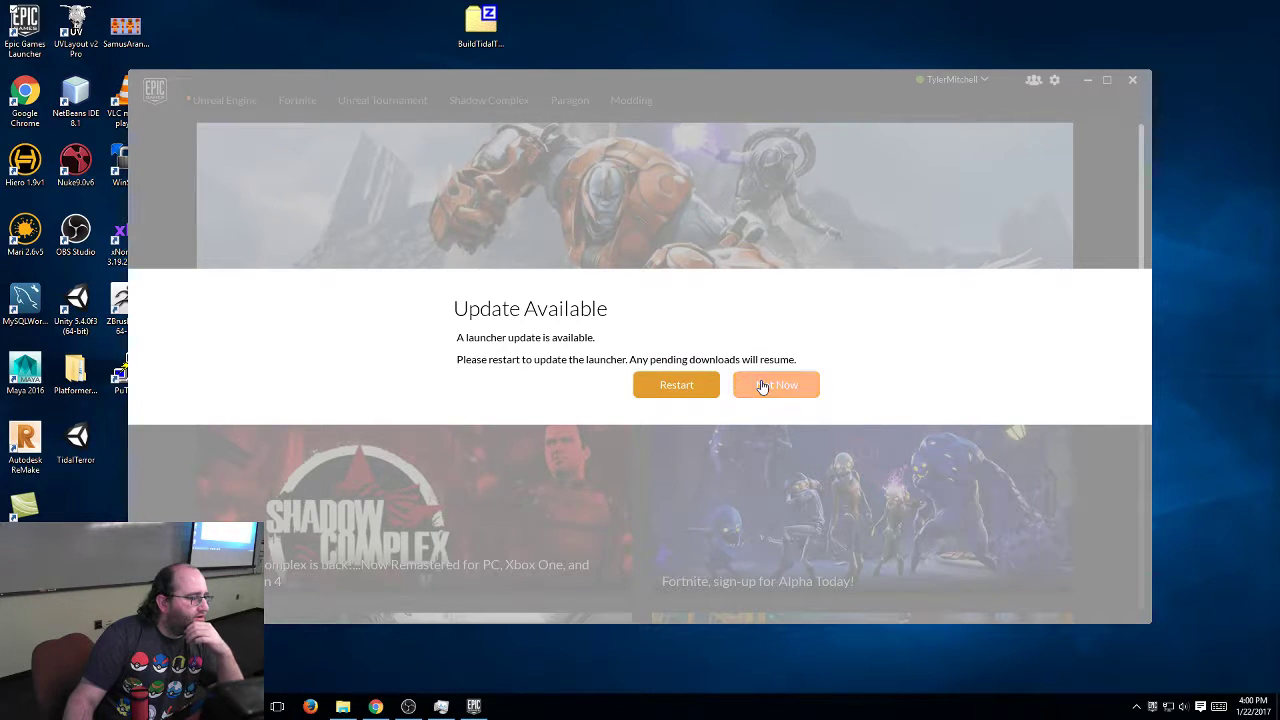
click(214, 100)
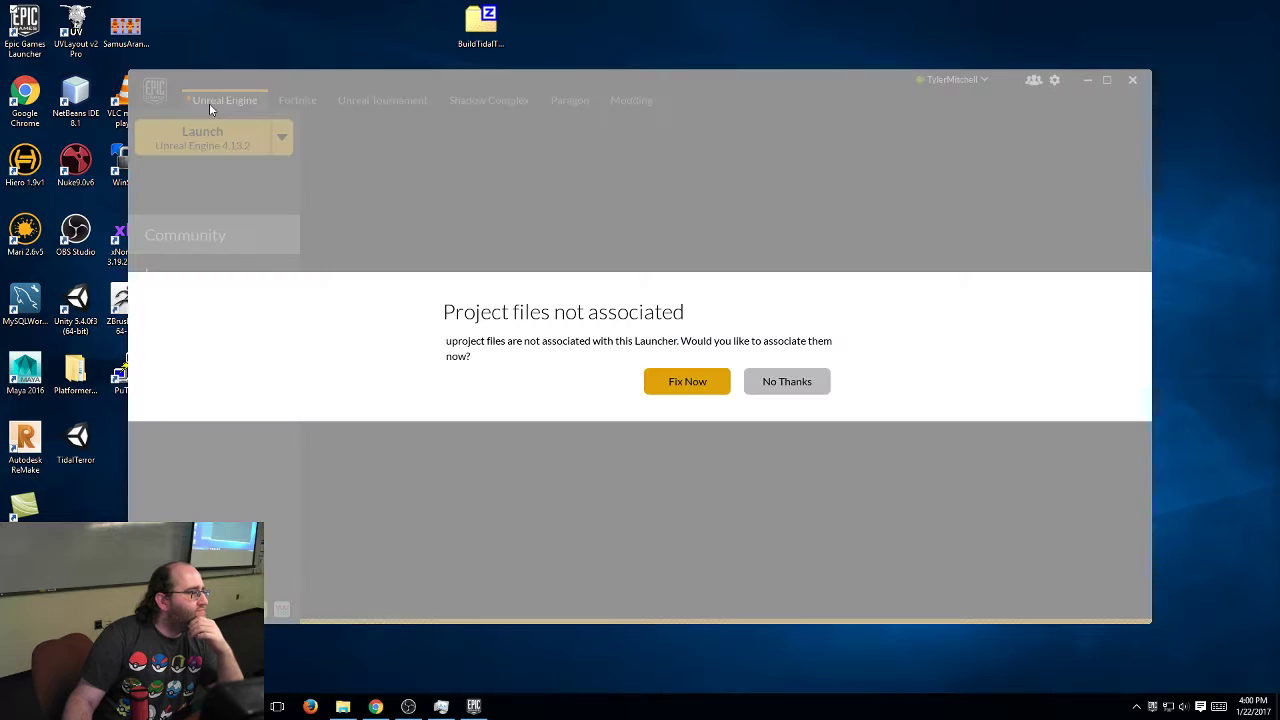
click(669, 392)
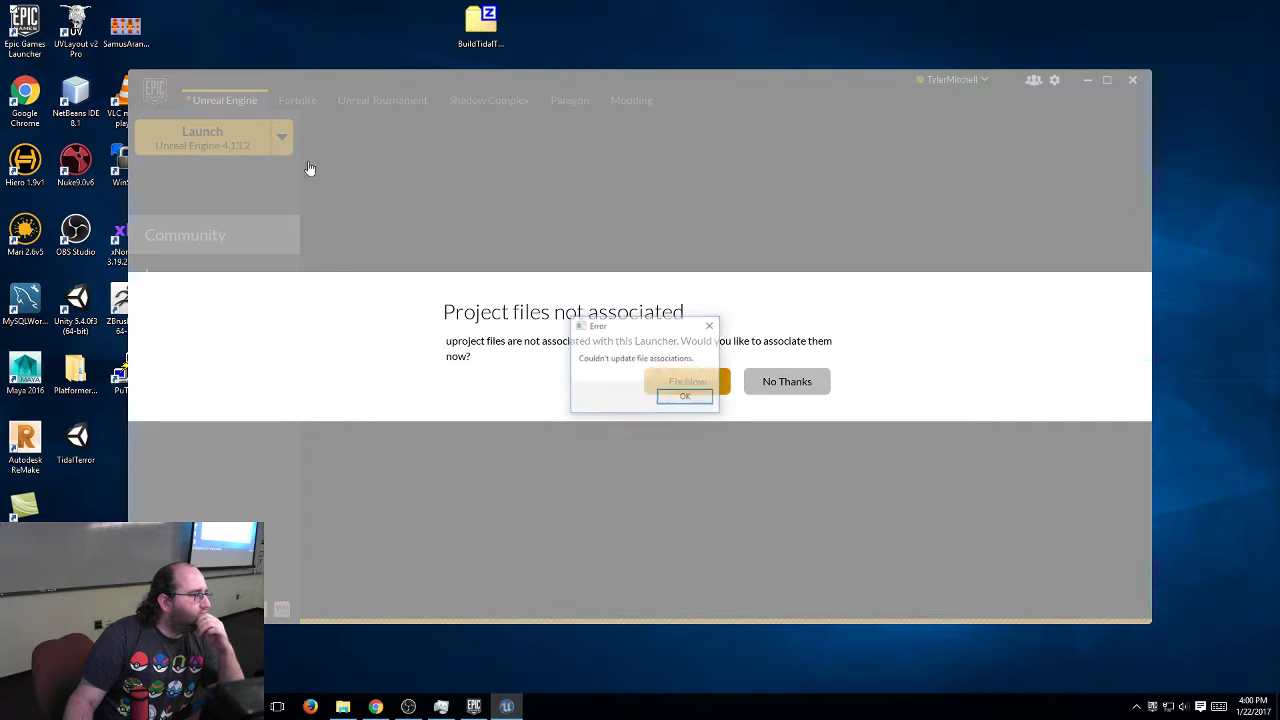
click(698, 400)
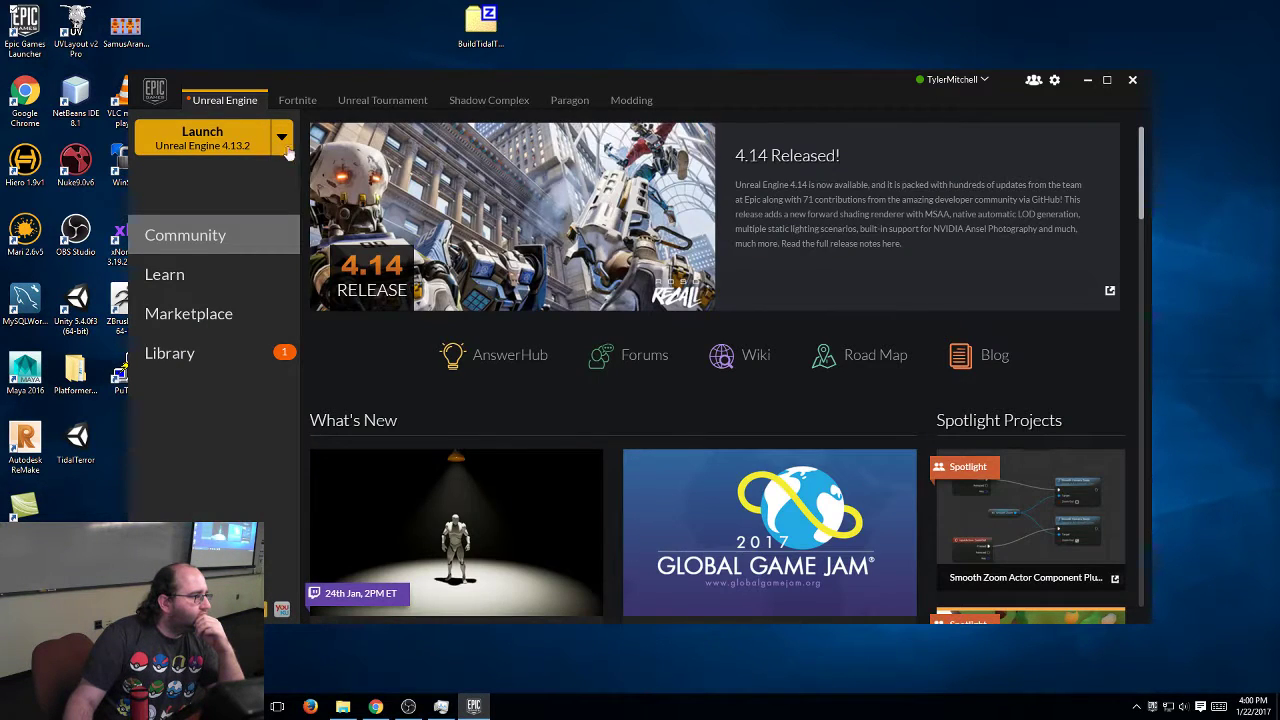
click(283, 140)
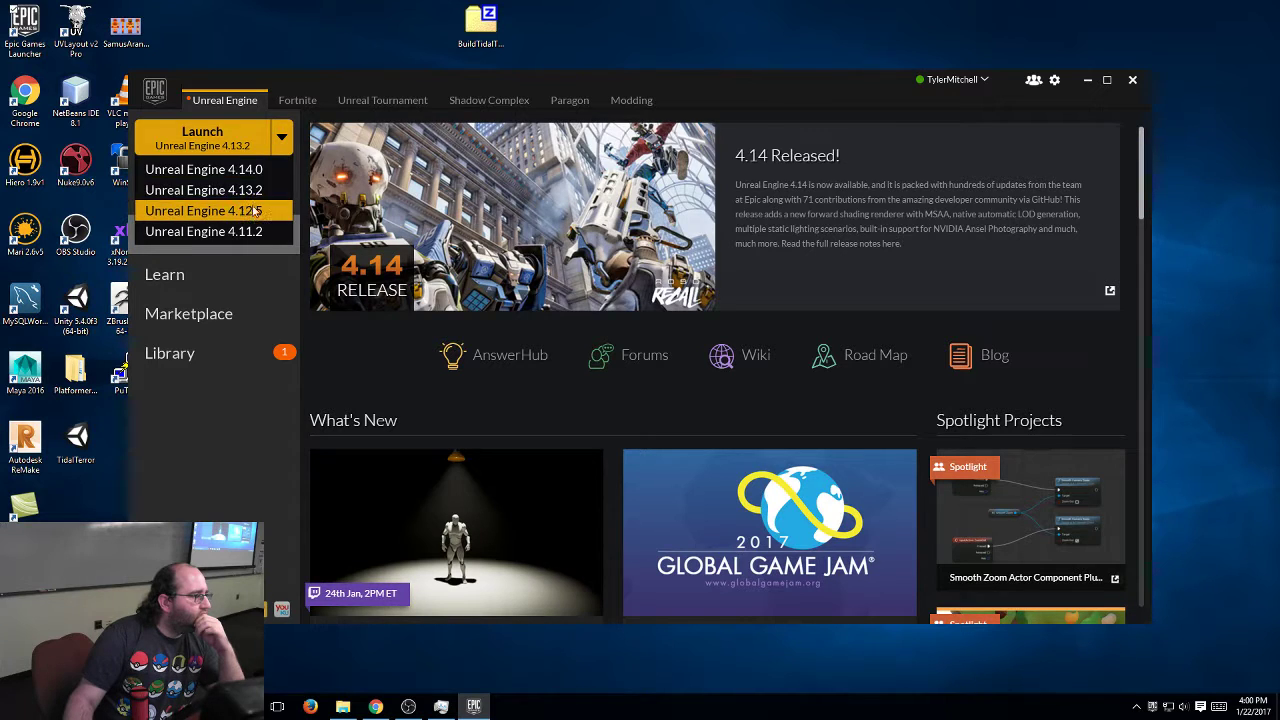
click(252, 212)
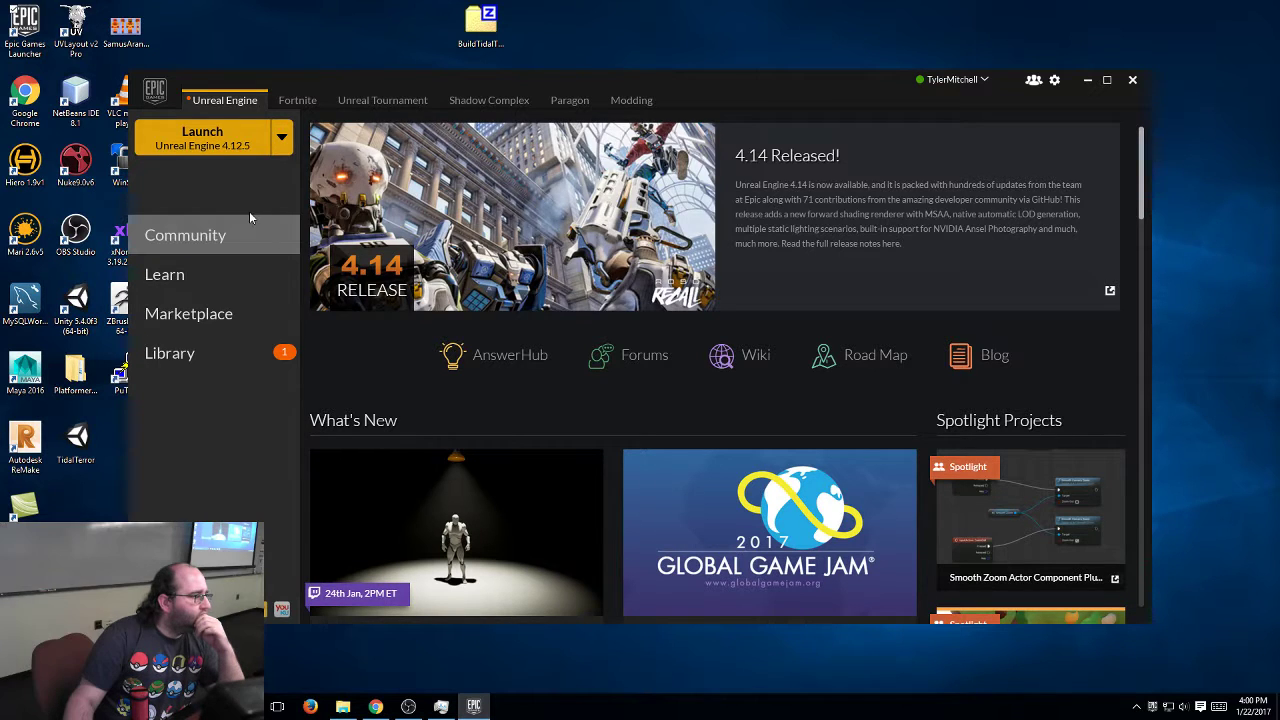
Launch Unreal Engine 4.12.5 and wait for its project browser
click(222, 138)
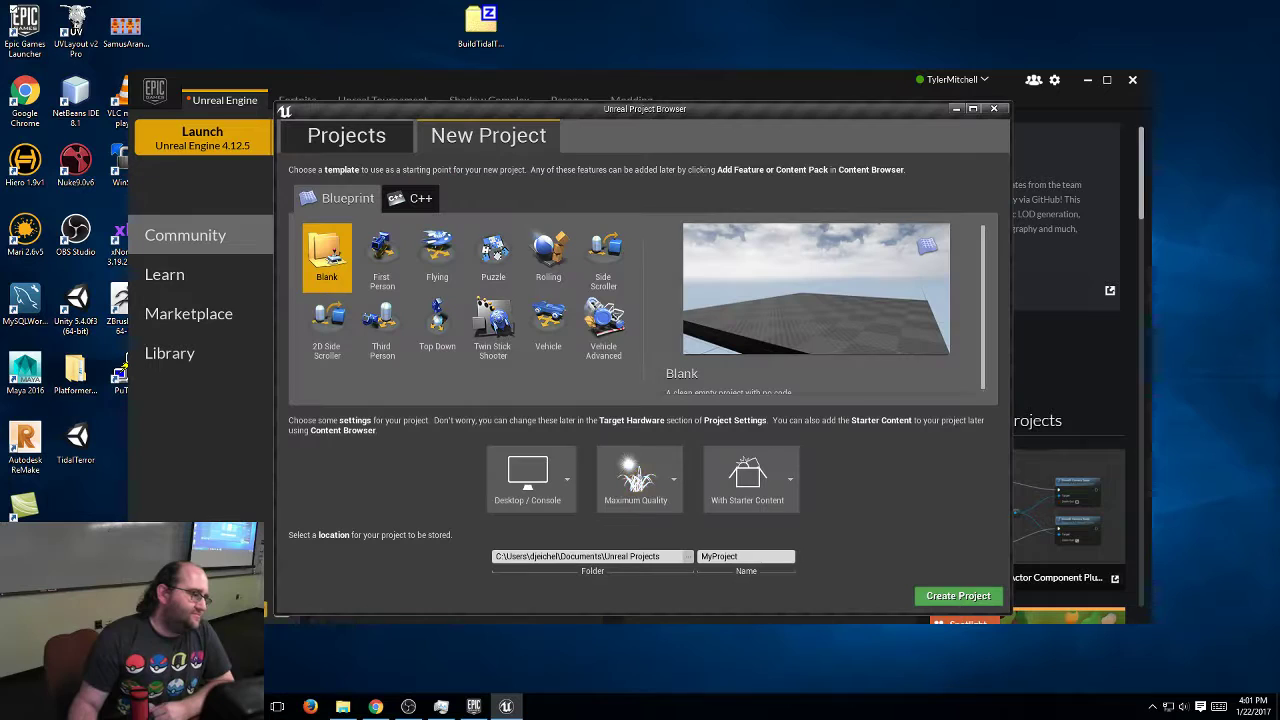
Try opening MyProject2.uproject from its Explorer folder, then dismiss the can't-open error
click(374, 143)
click(435, 142)
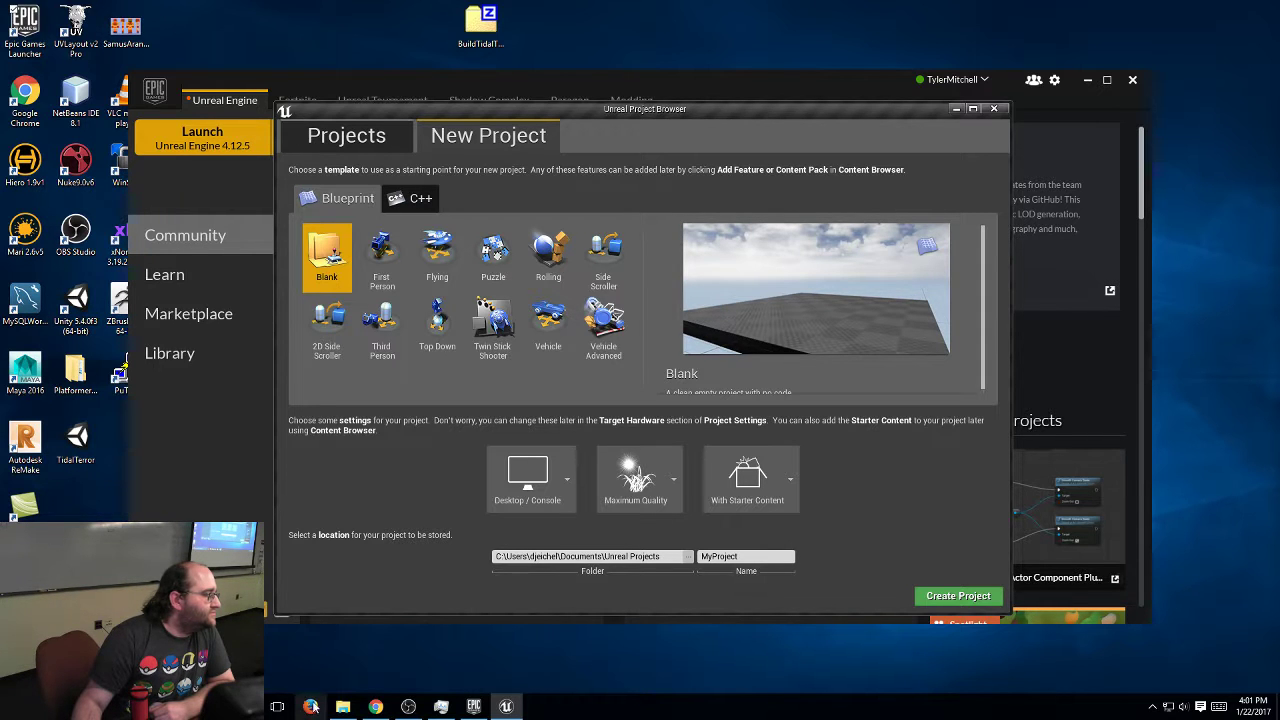
click(343, 706)
double_click(470, 332)
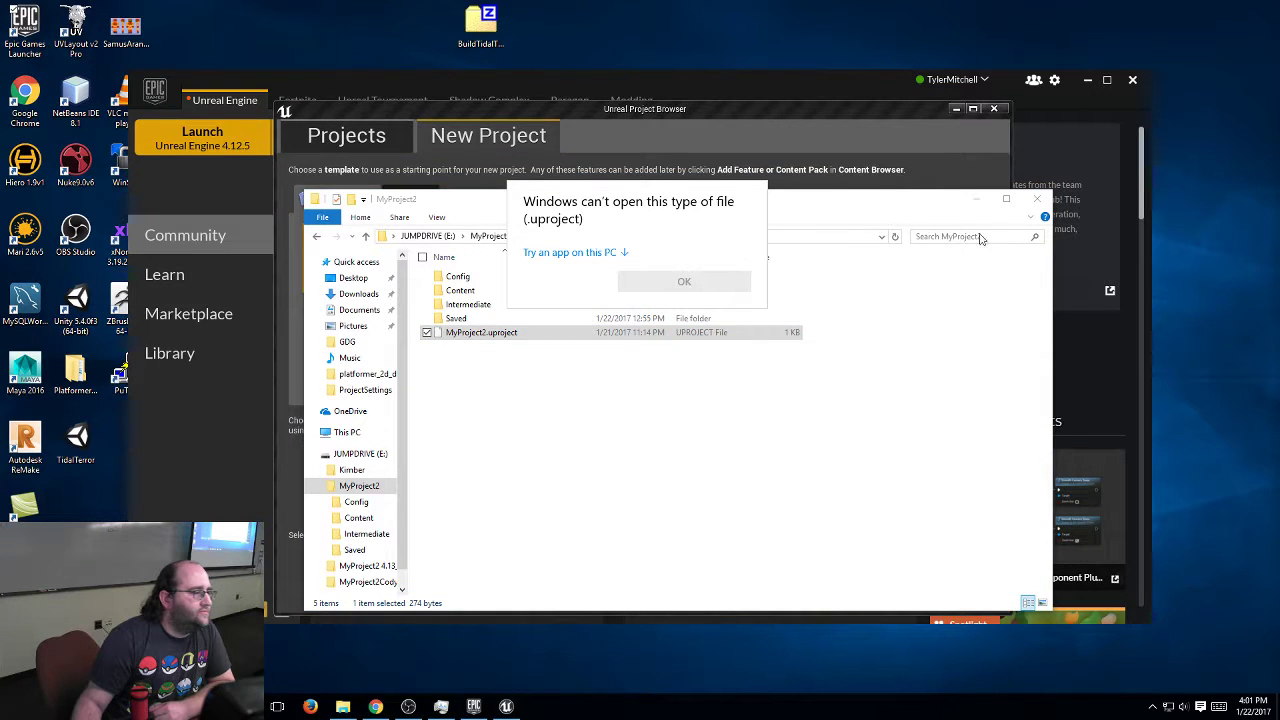
click(1040, 200)
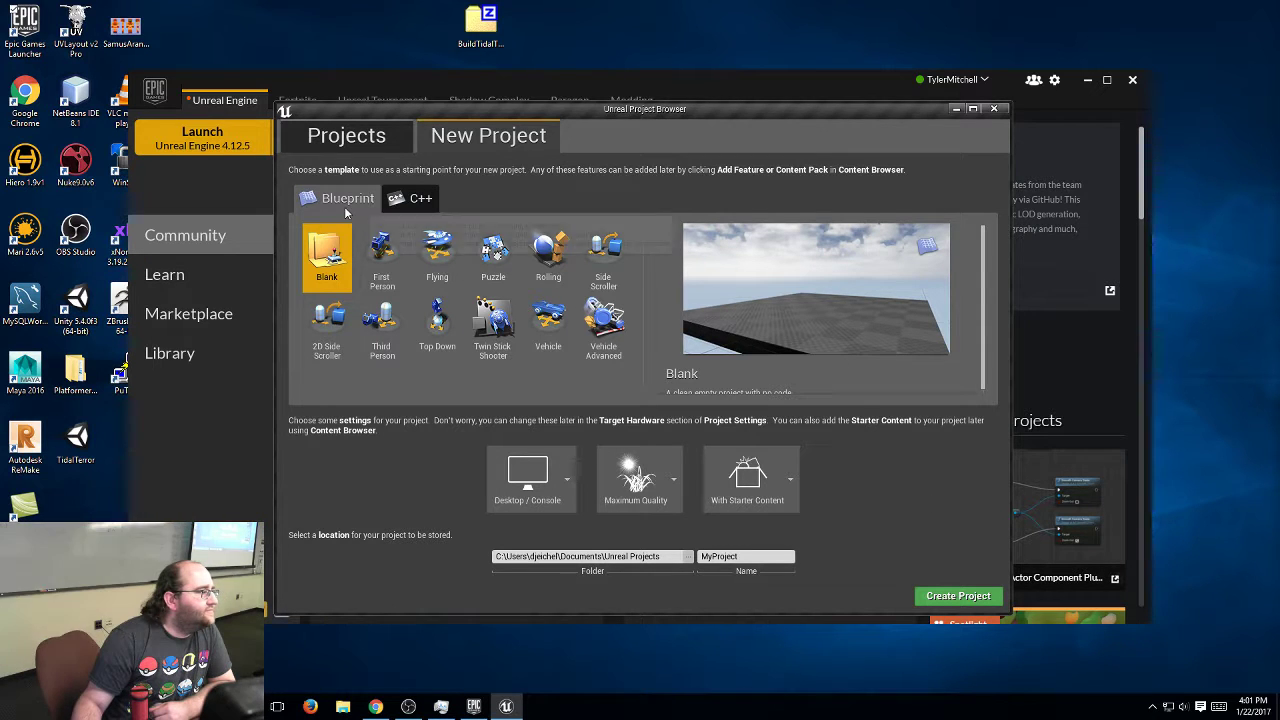
Browse to JUMPDRIVE (E:) > MyProject2 and open MyProject2.uproject
click(359, 143)
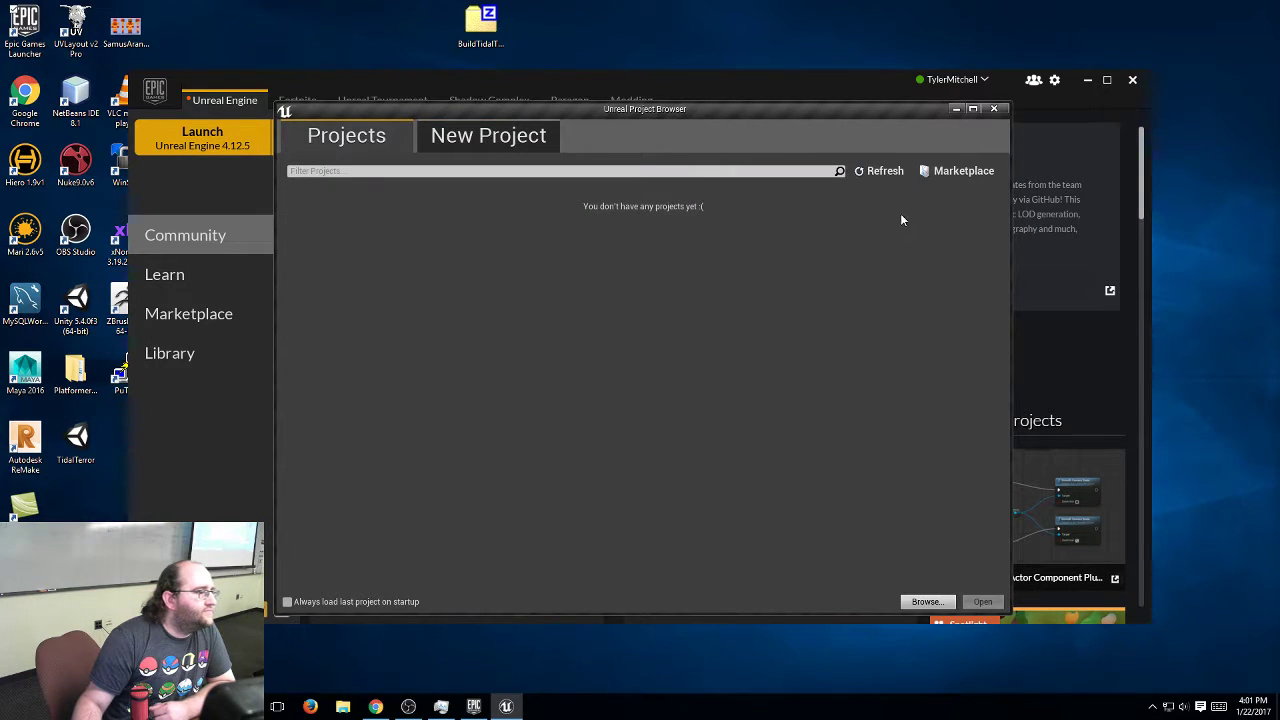
click(885, 171)
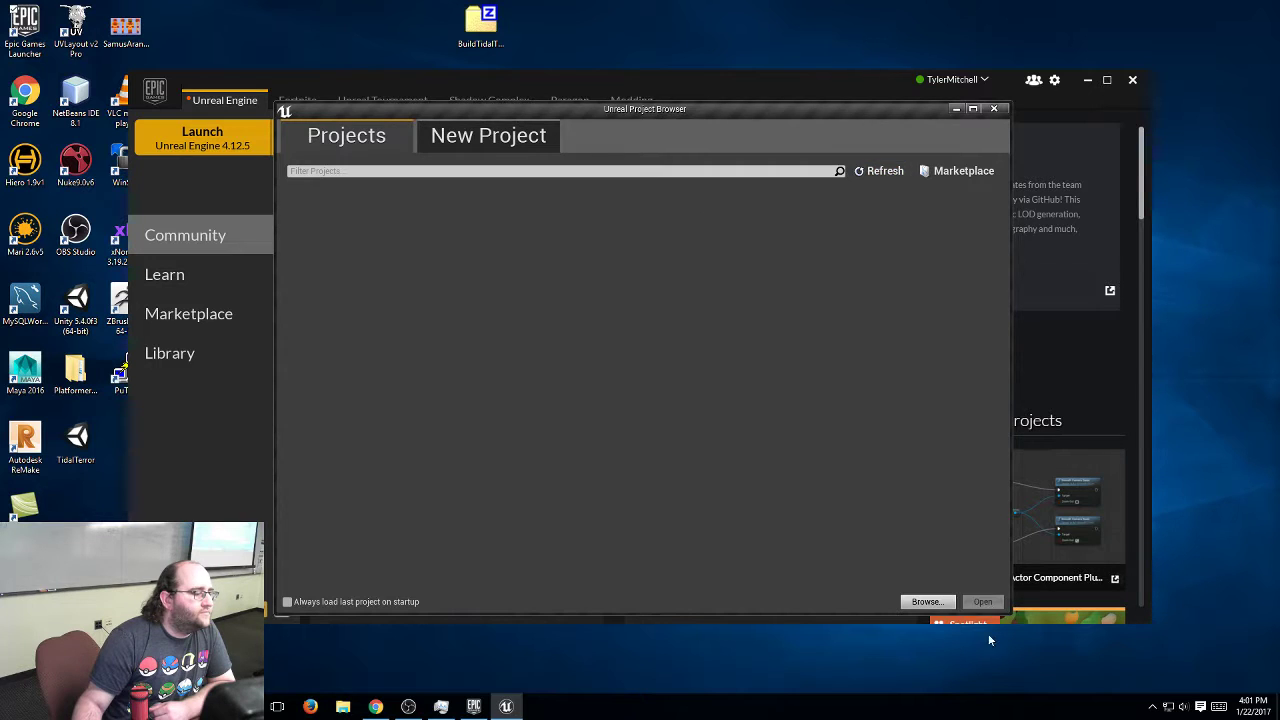
click(927, 597)
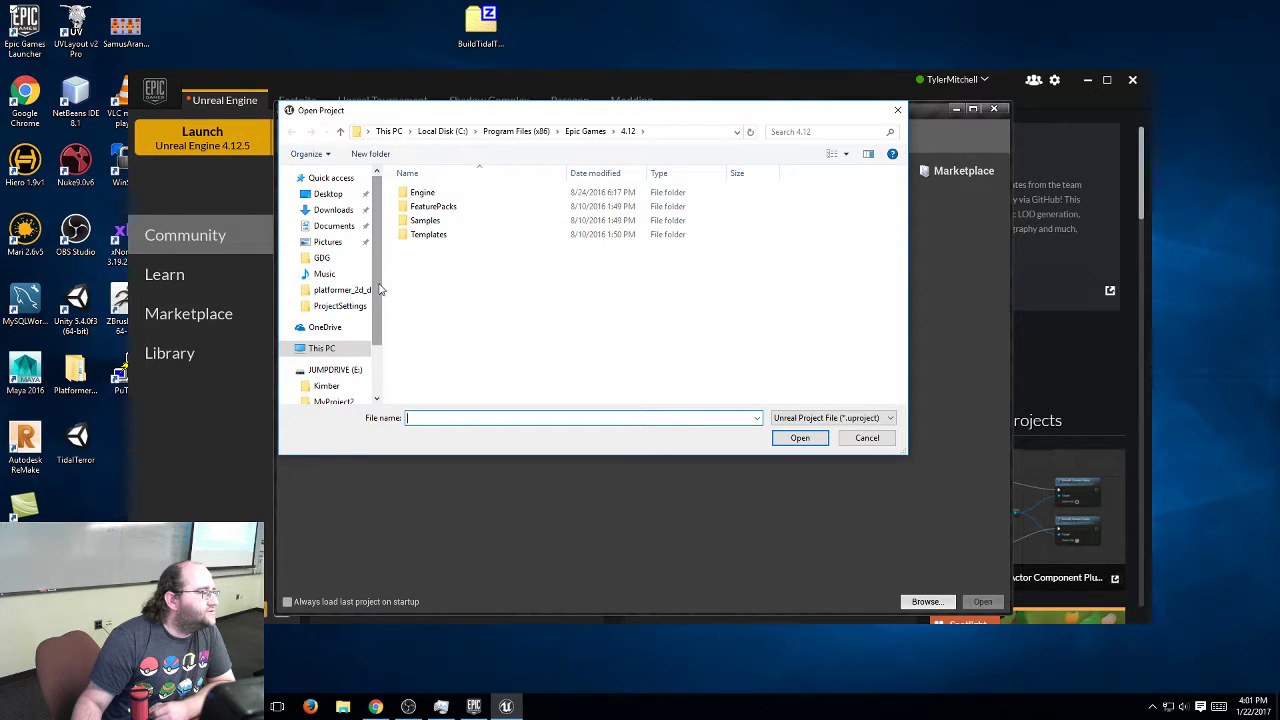
scroll(360, 350, down, 2)
click(334, 332)
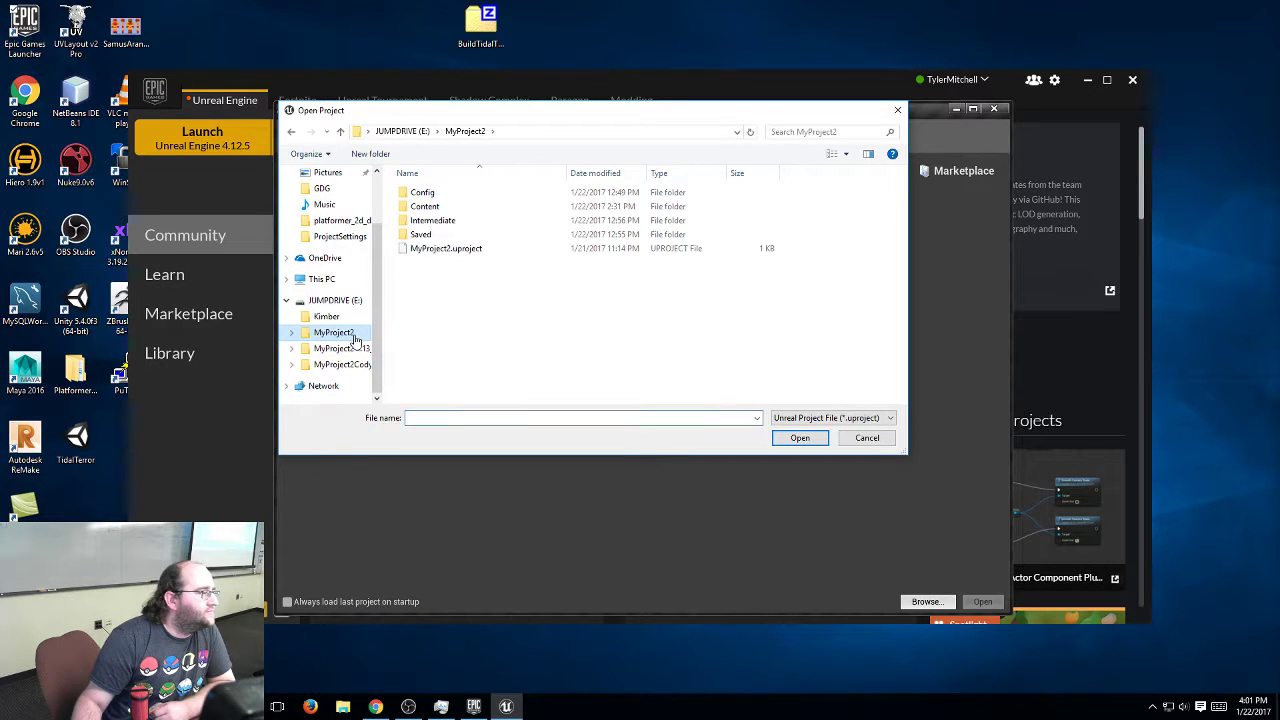
double_click(440, 249)
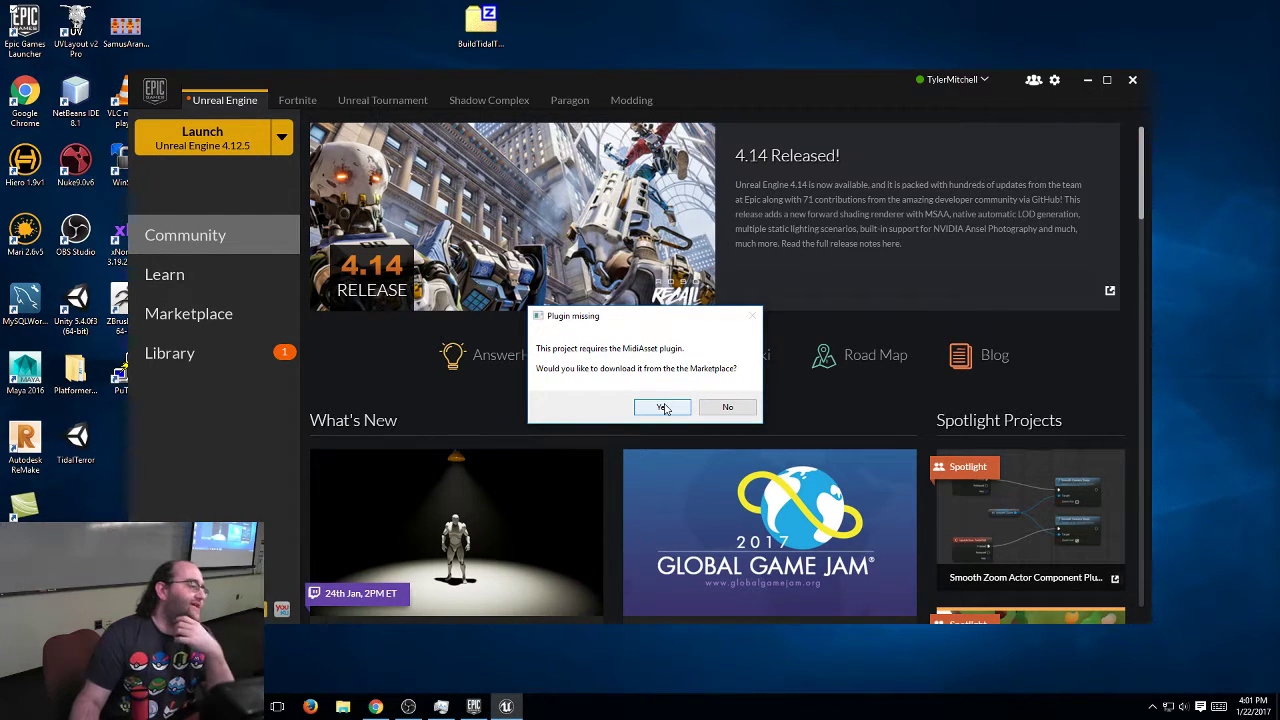
Accept the Marketplace download offer for the missing MidiAsset plugin
click(664, 408)
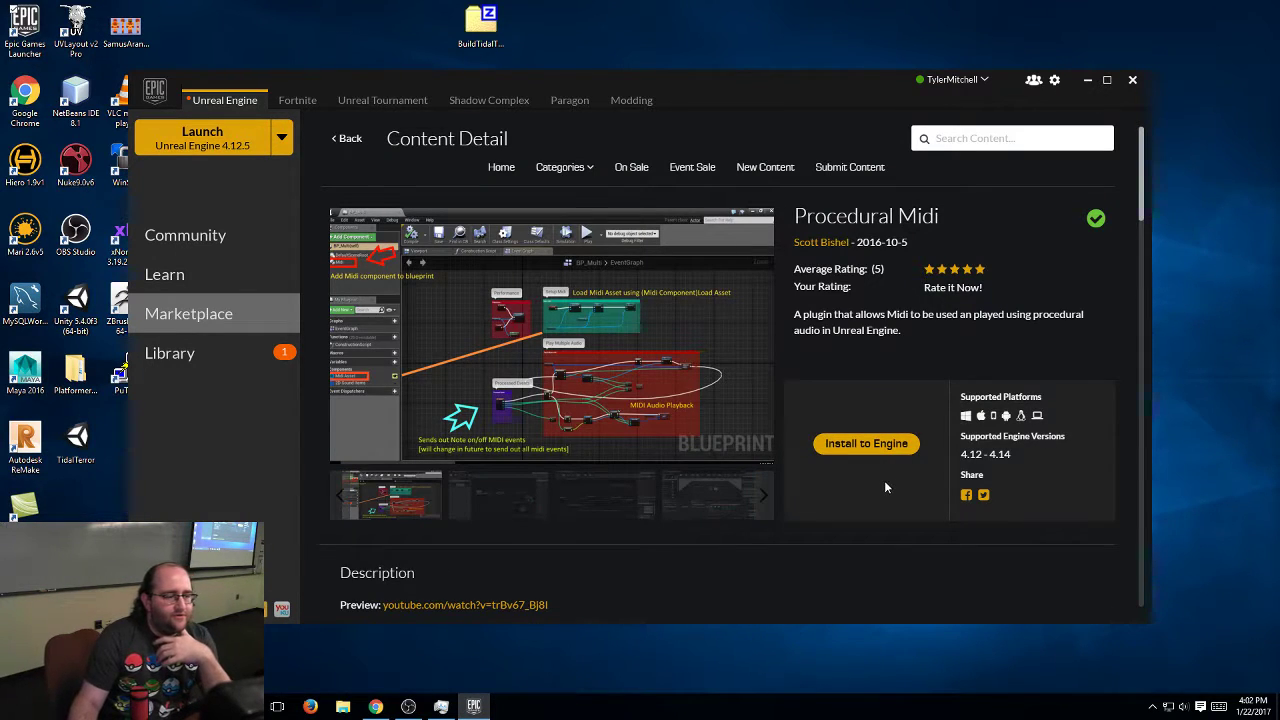
Install Procedural Midi to engine 4.12, pause its 4.14 download, and launch 4.12.5
click(880, 443)
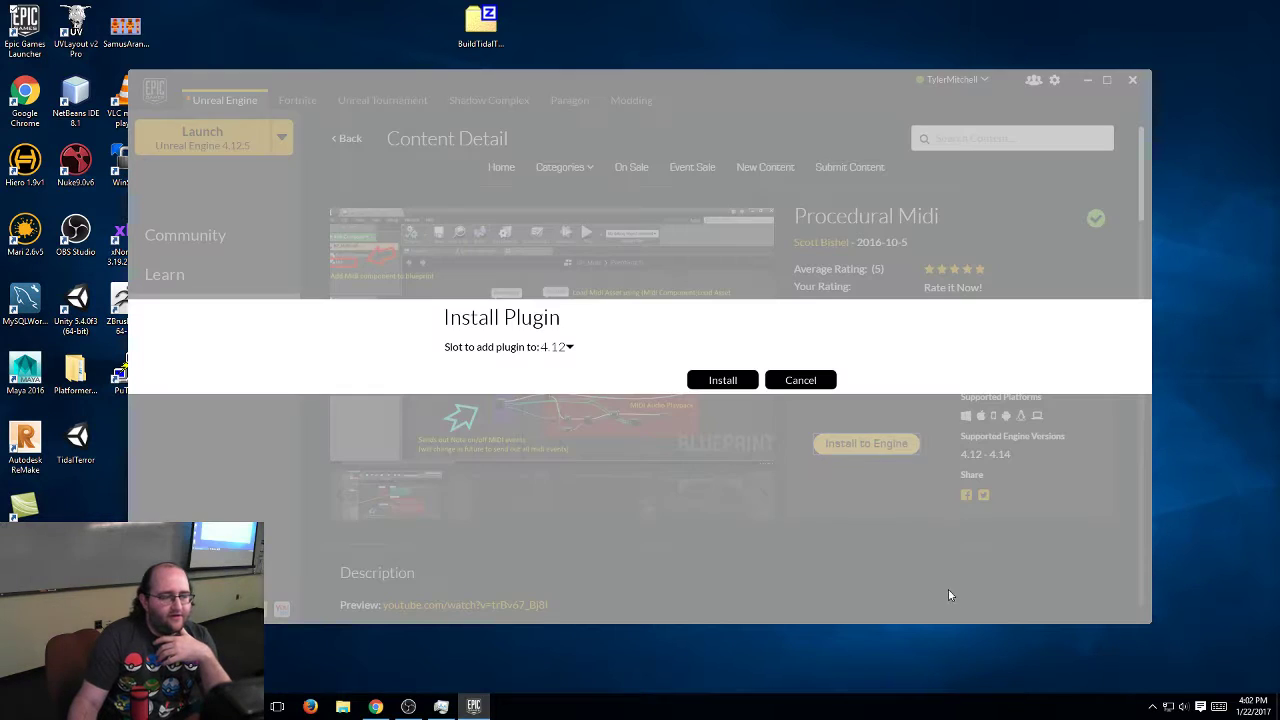
click(723, 384)
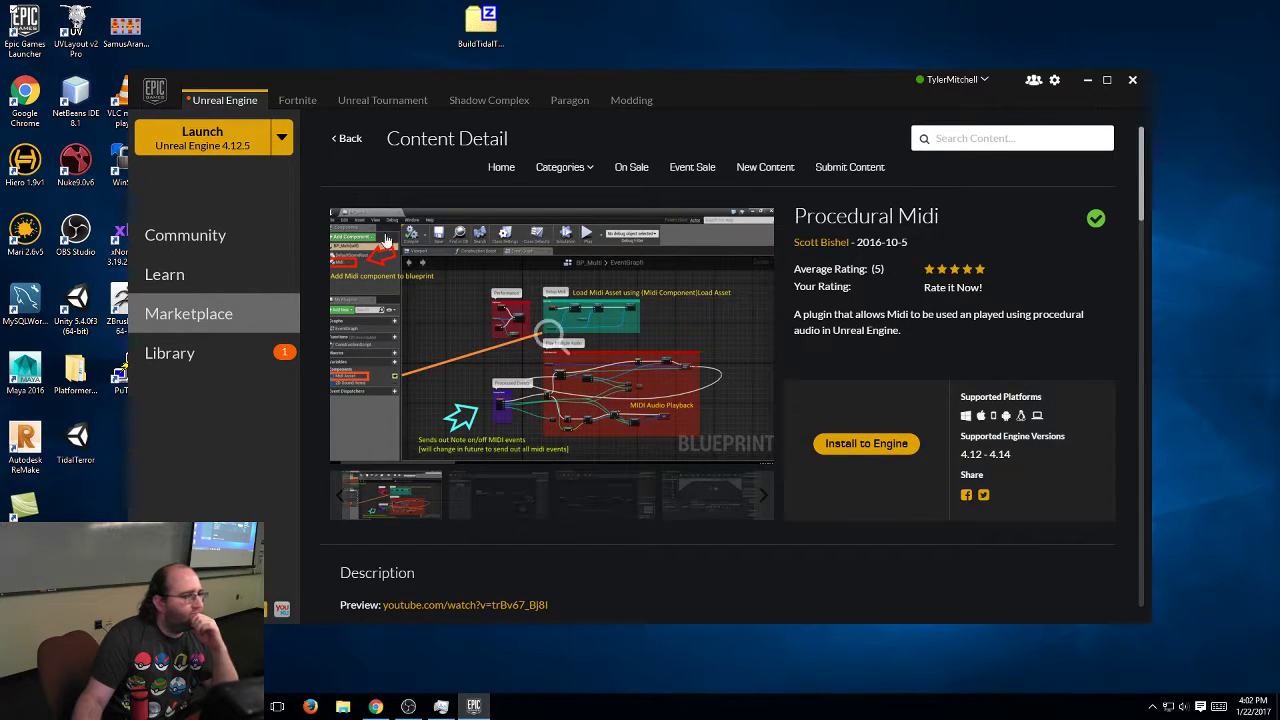
click(857, 456)
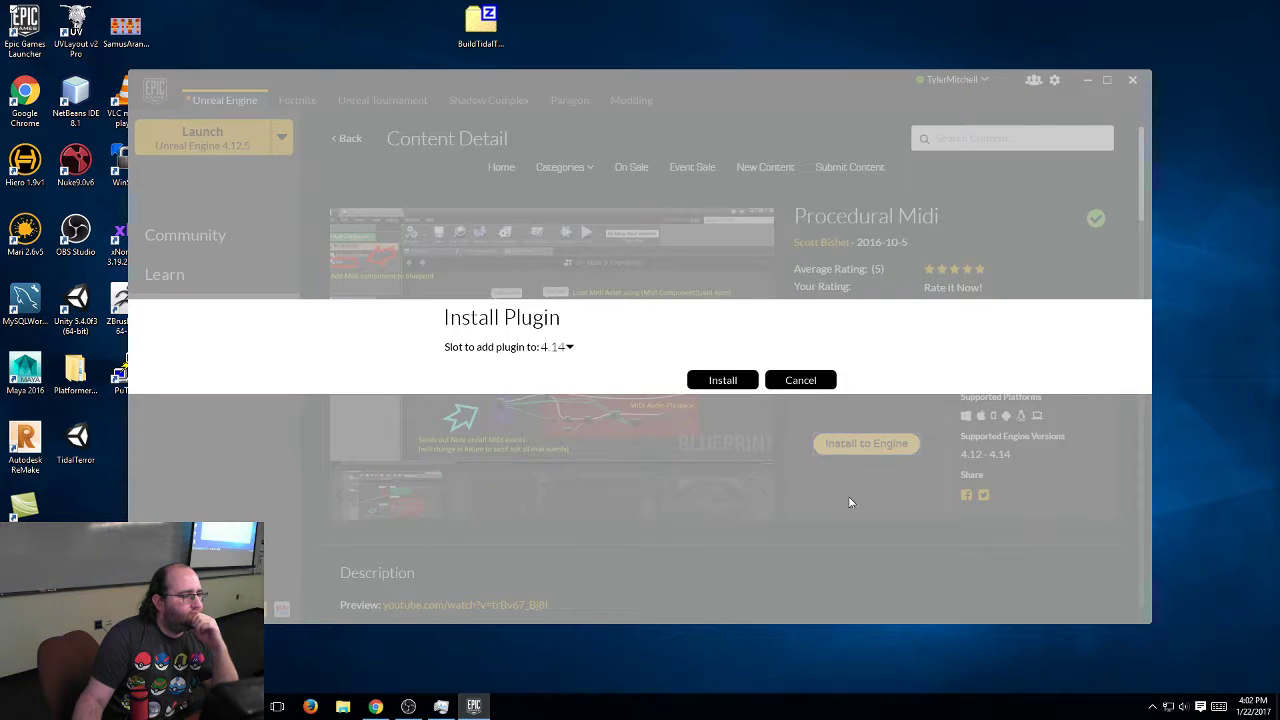
click(740, 382)
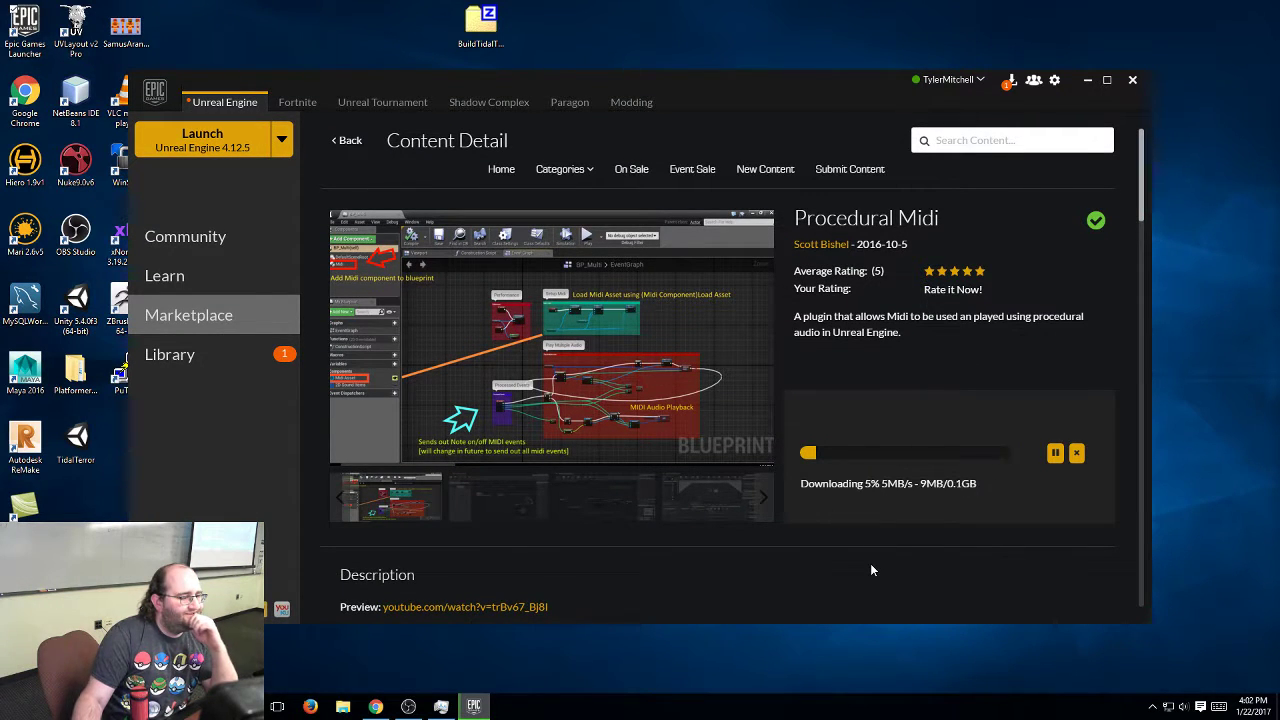
click(1054, 453)
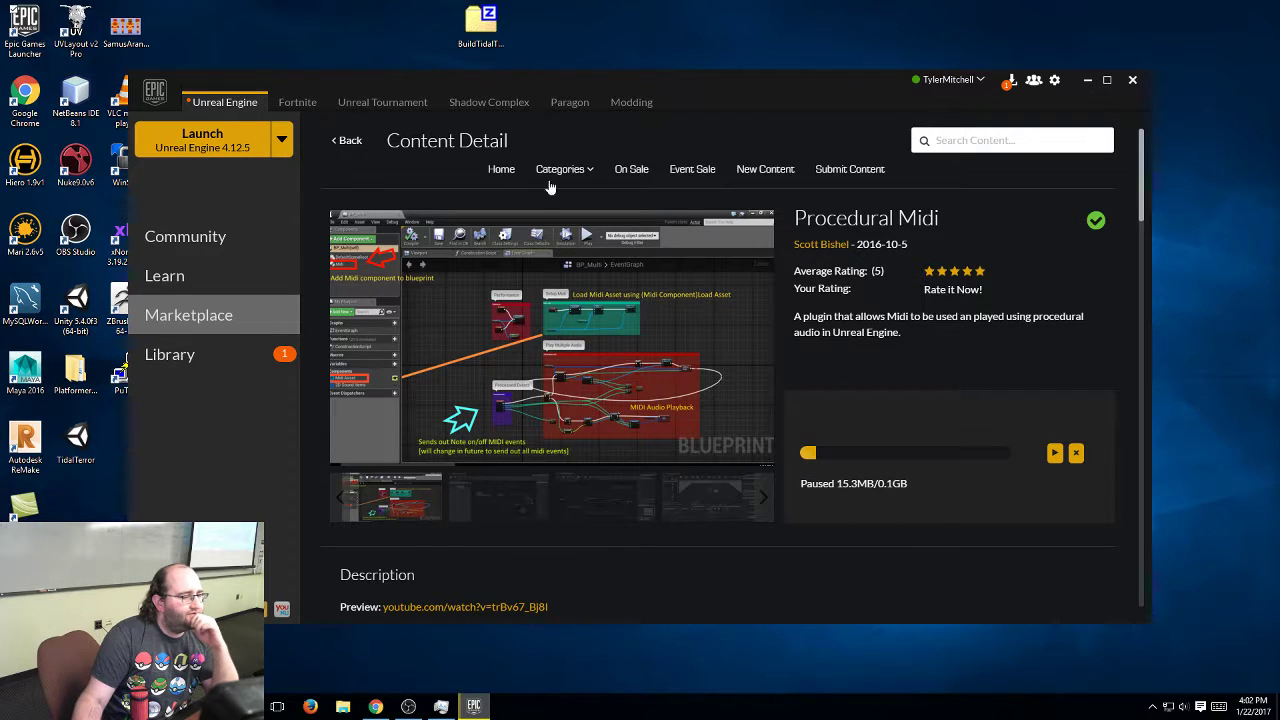
click(200, 155)
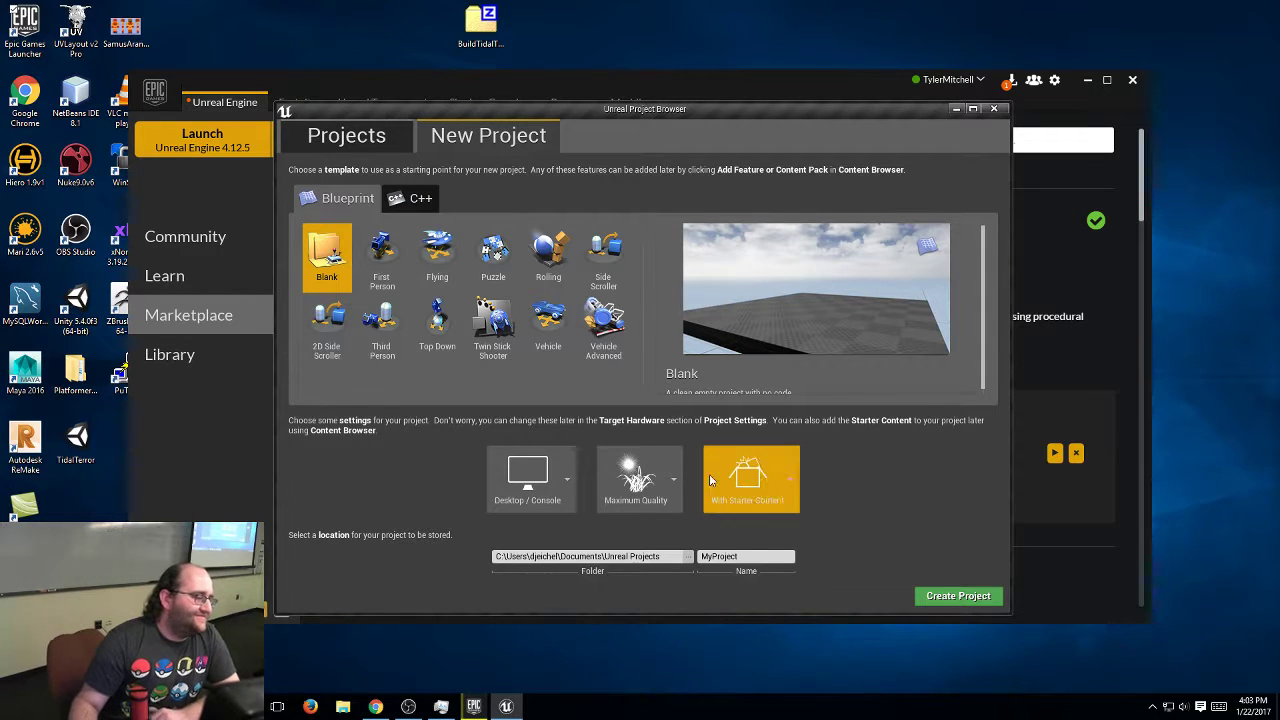
Open MyProject2.uproject via Browse... from the Projects tab
click(348, 148)
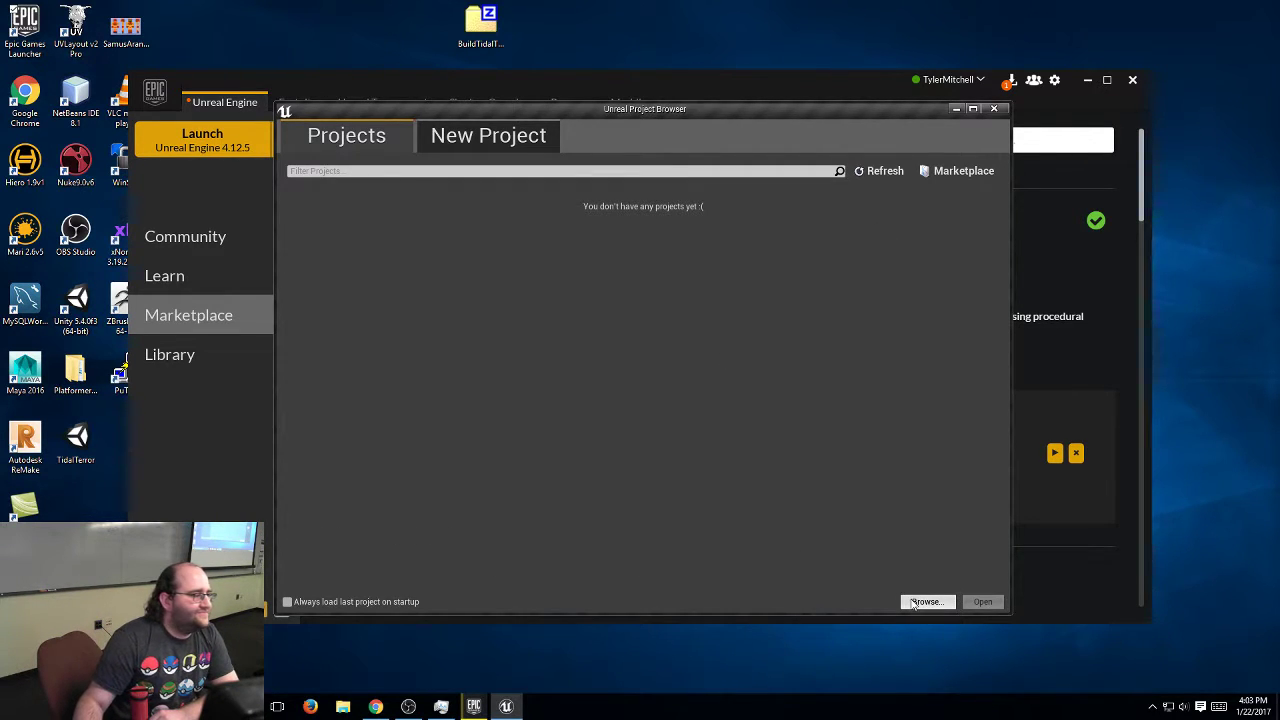
click(913, 601)
double_click(445, 248)
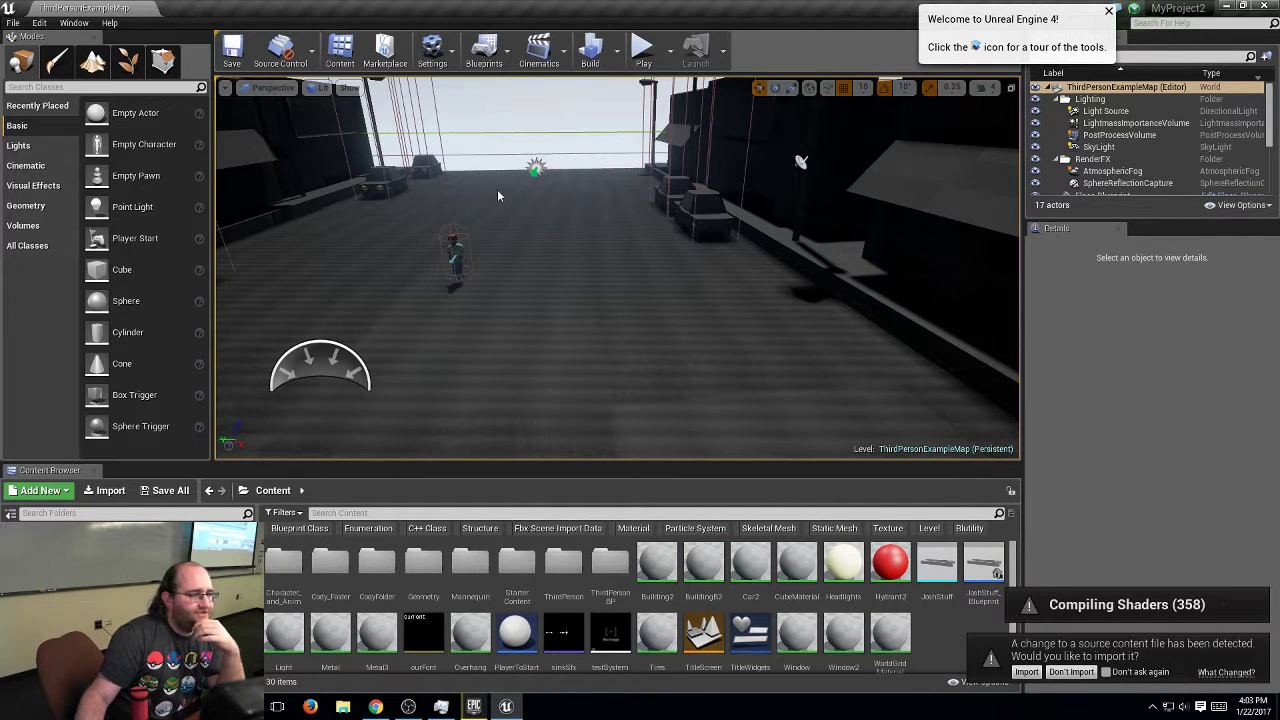
Decline the source-file reimport and look down the street toward the character and red car
mouse_move(560, 392)
right_down()
mouse_move(560, 300)
mouse_move(560, 400)
right_up()
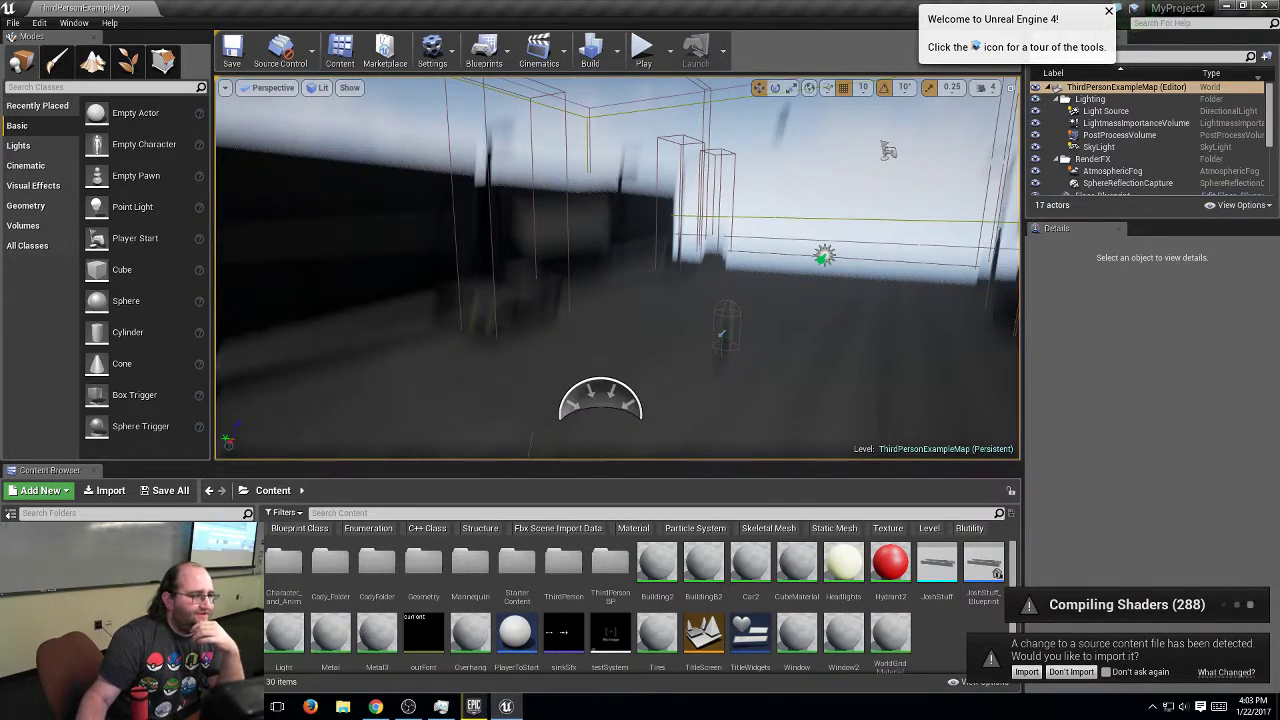
mouse_move(399, 362)
right_down()
mouse_move(514, 171)
mouse_move(514, 260)
right_up()
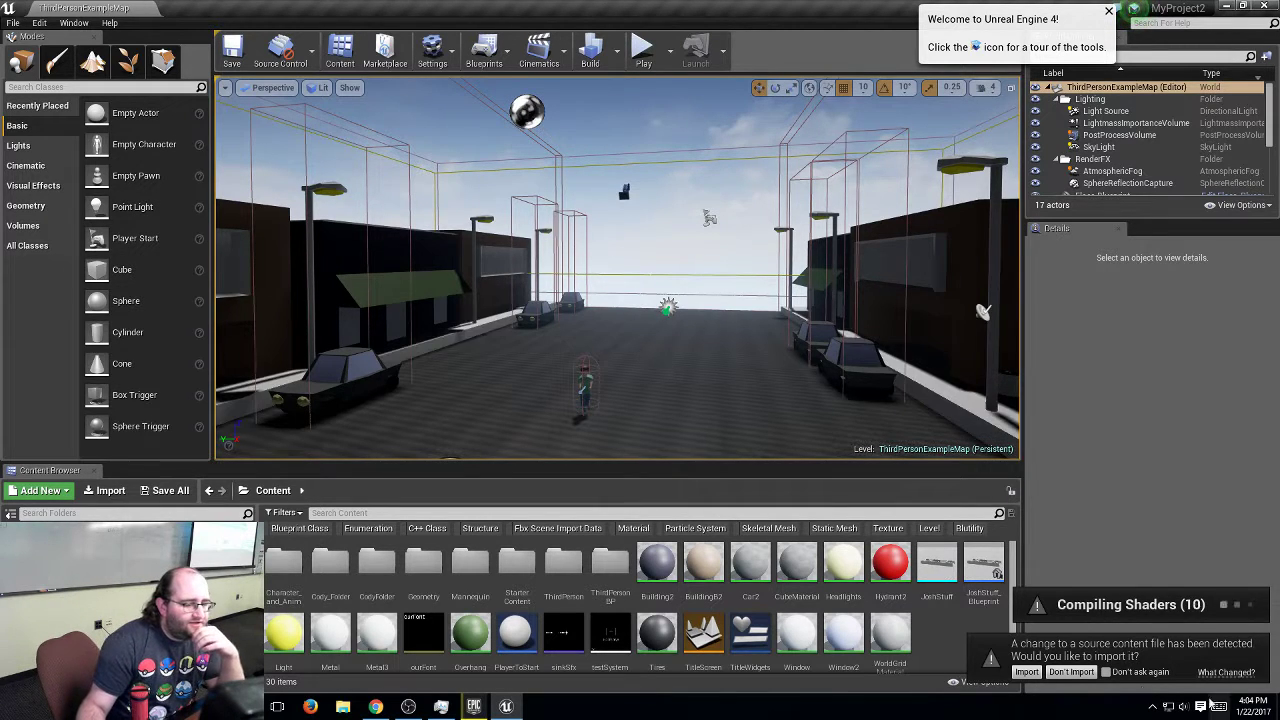
click(1071, 672)
right_drag(723, 280, 760, 300)
mouse_move(773, 347)
right_down()
mouse_move(397, 440)
mouse_move(514, 351)
mouse_move(450, 330)
mouse_move(600, 300)
right_up()
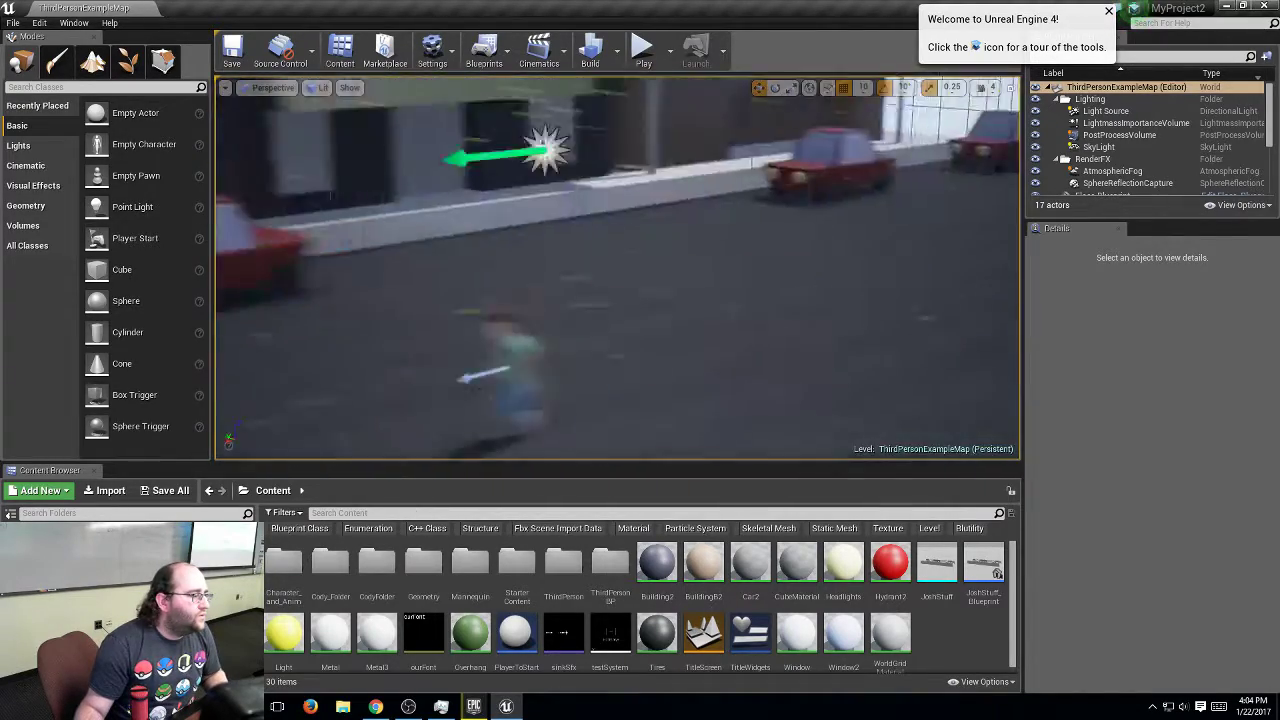
right_drag(600, 300, 560, 280)
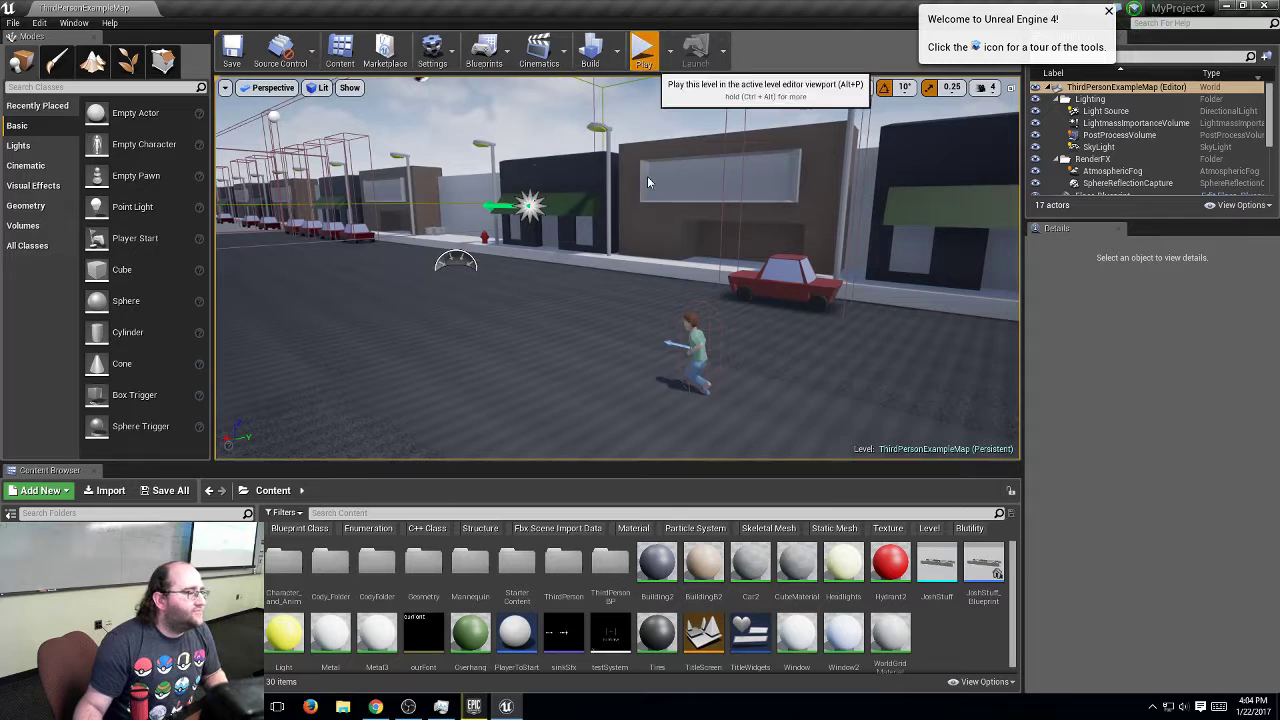
Play-test ThirdPersonExampleMap, proceeding despite the Floor_Blueprint compiler error
click(648, 50)
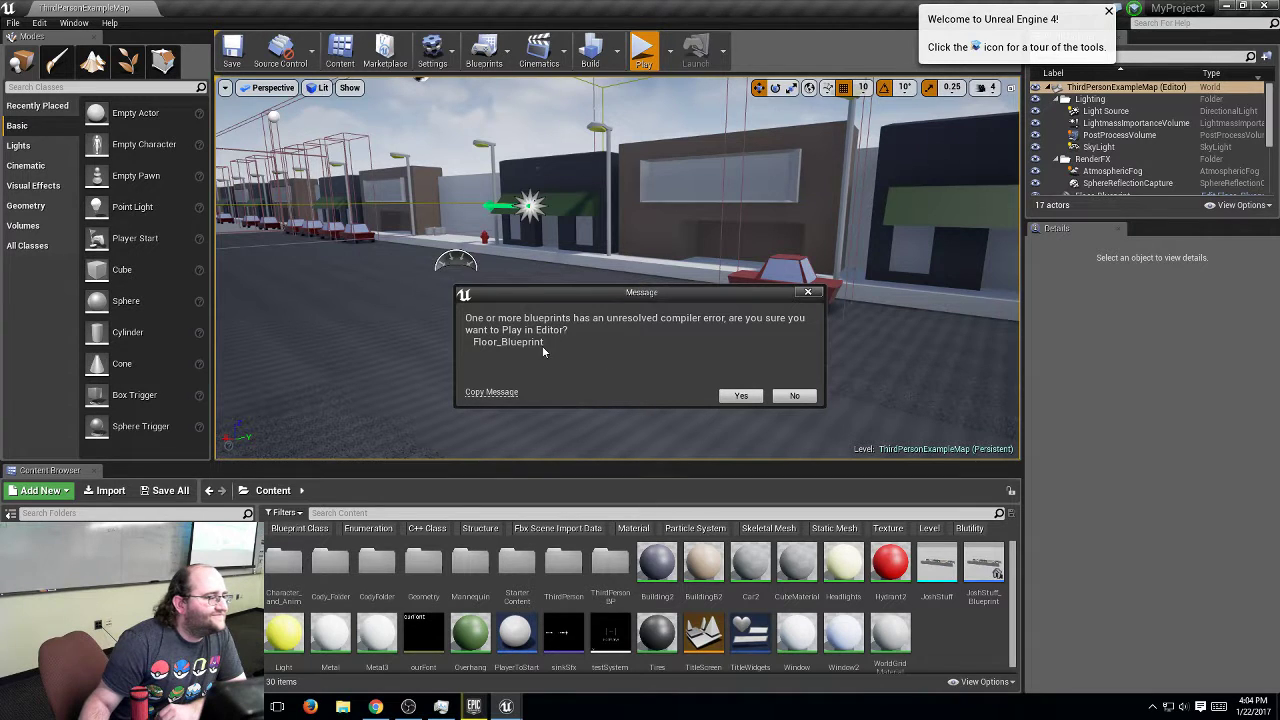
click(730, 400)
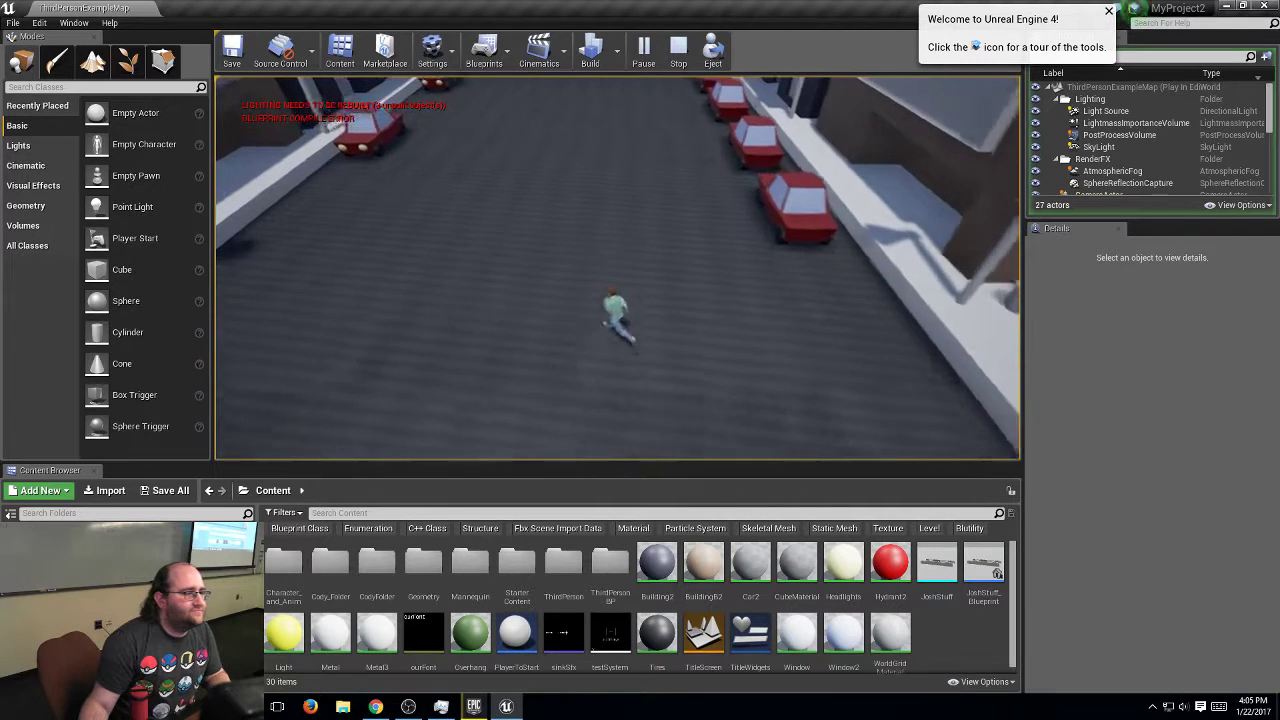
Stop the play test, enlarge the World Outliner, and inspect Floor_Blueprint, testSystem and sinkSfx
key(Escape)
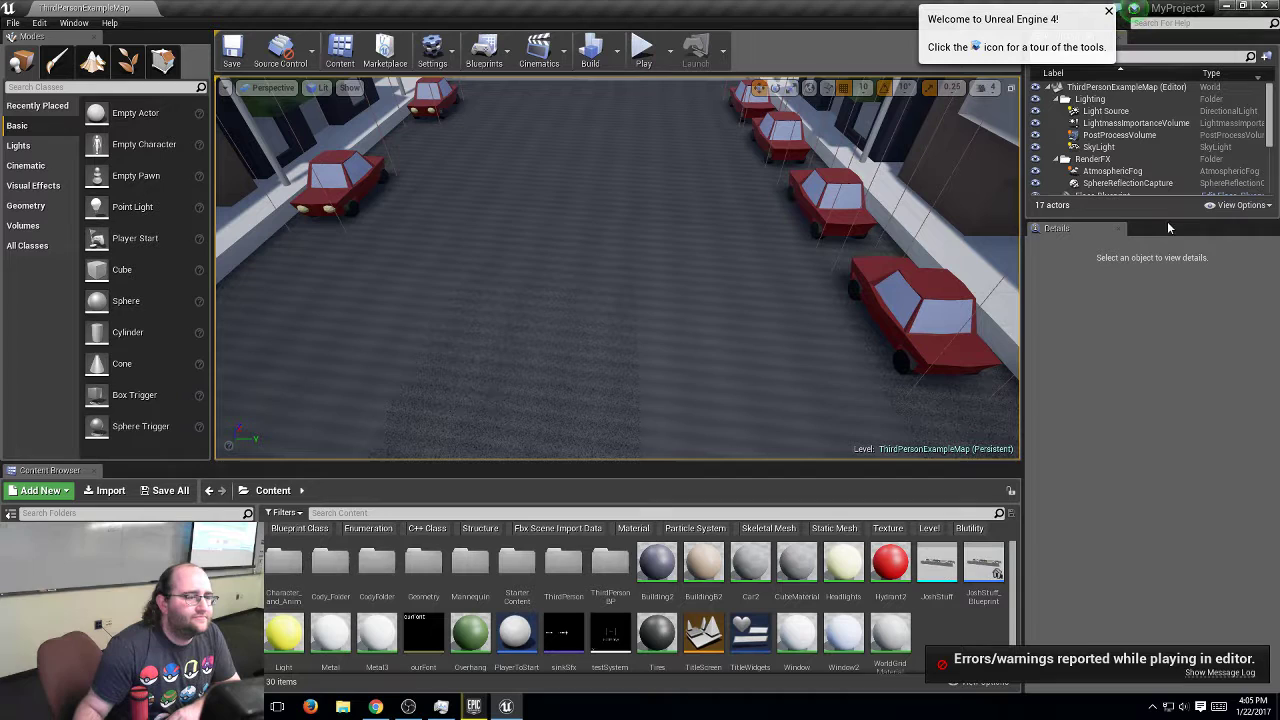
drag(1167, 218, 1160, 423)
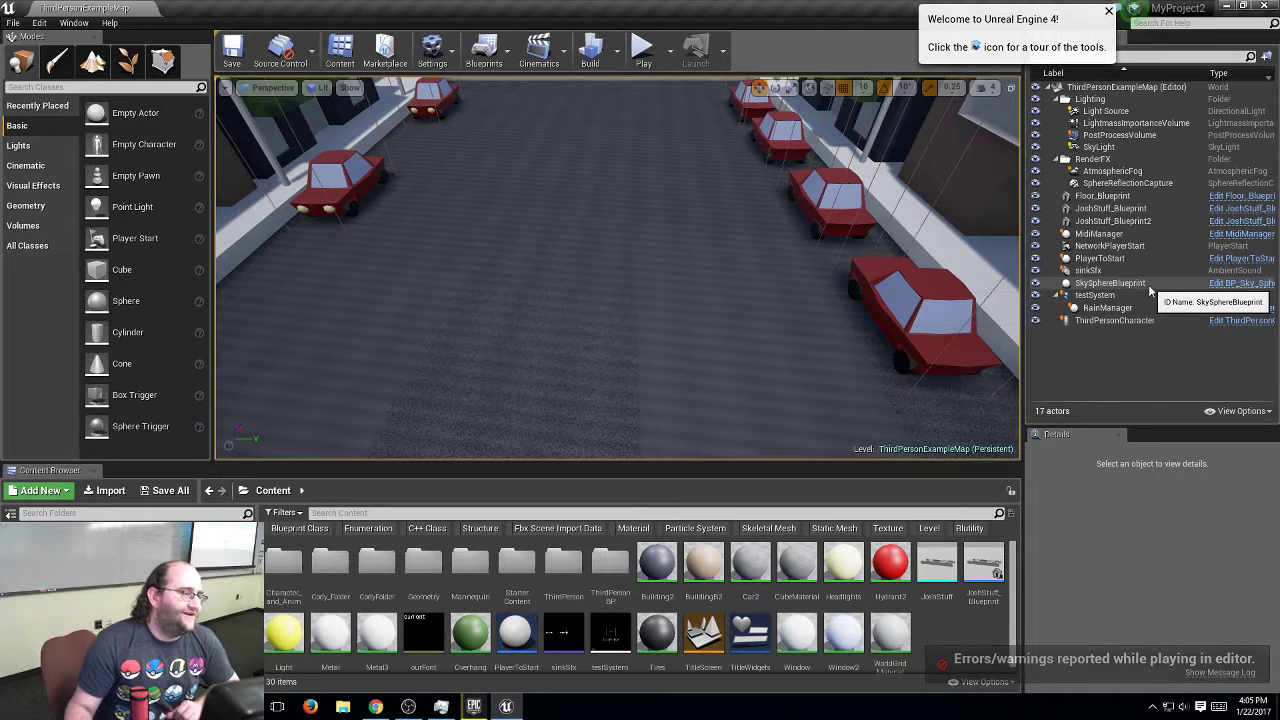
click(1120, 196)
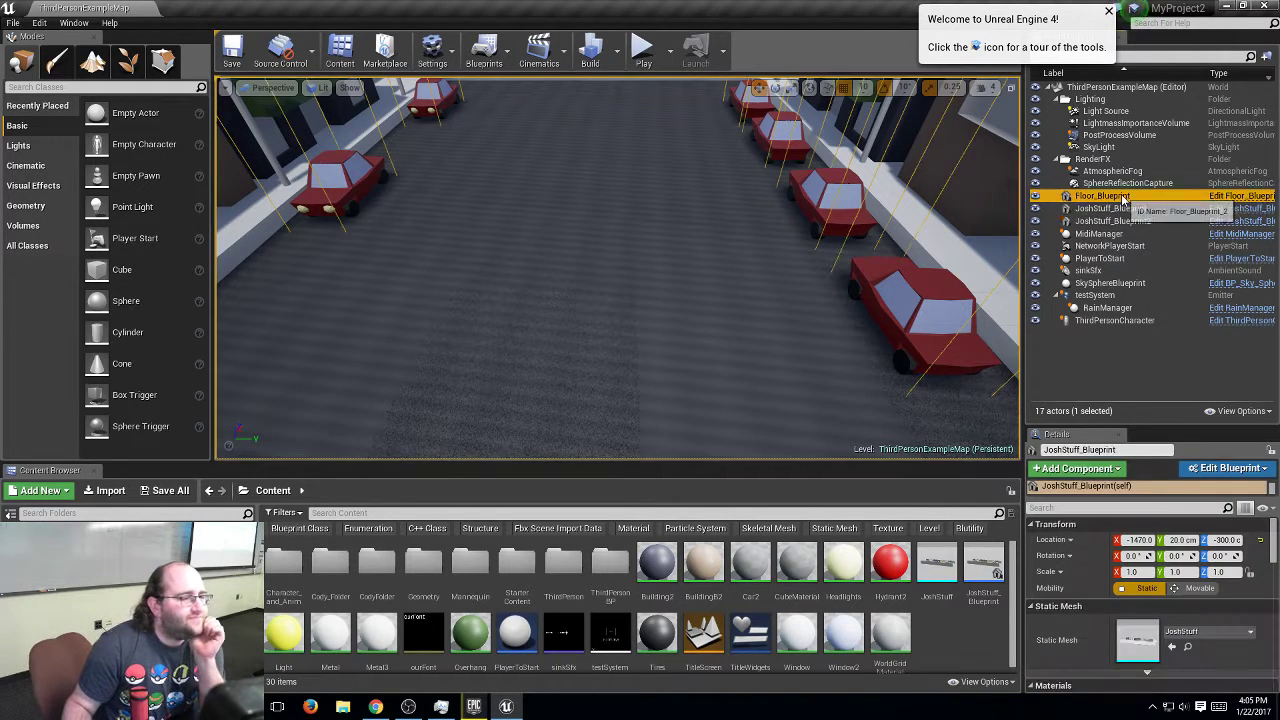
click(1100, 295)
click(1137, 271)
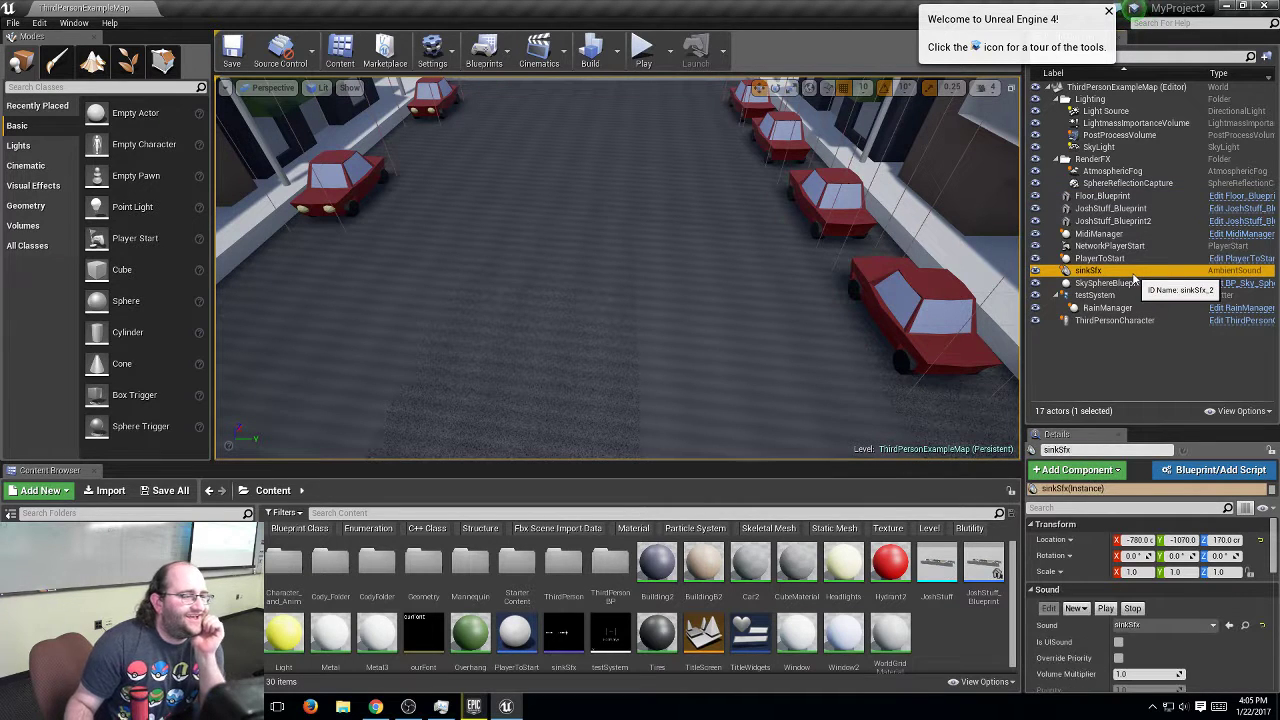
Select MidiManager and change its Music Start Delay from -21.0 to the new value
click(1143, 234)
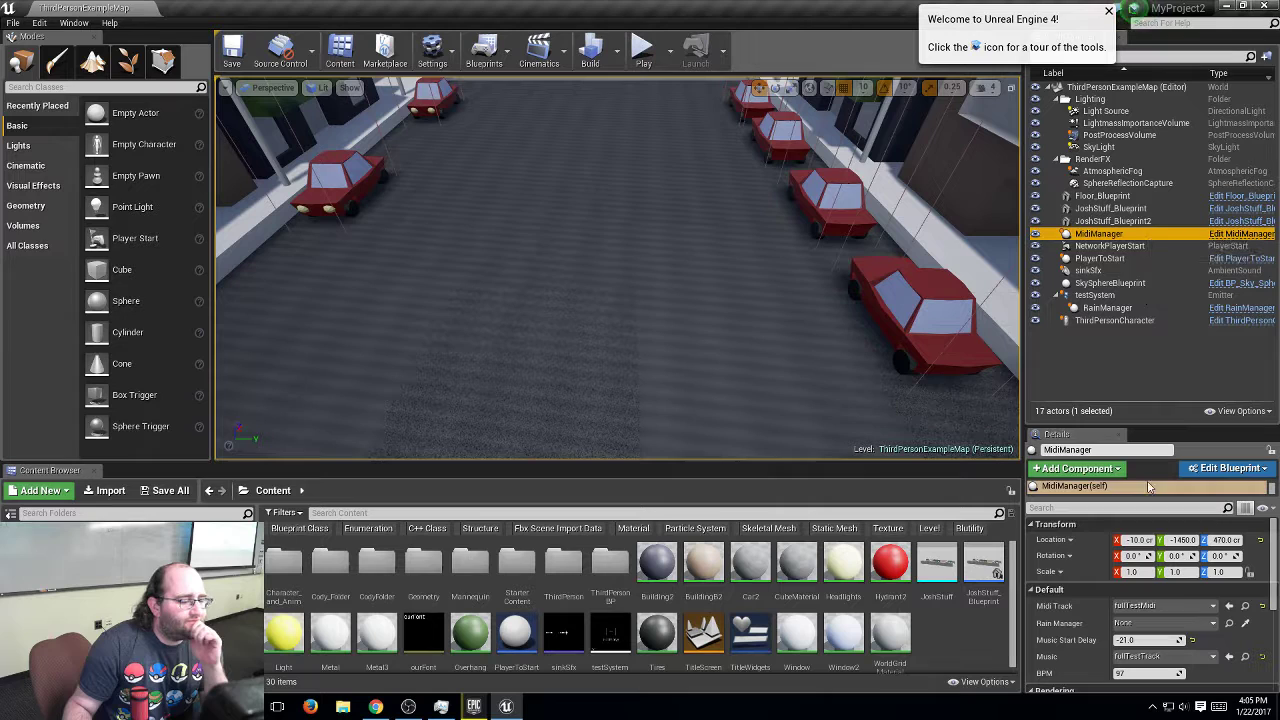
click(1145, 640)
text(-7)
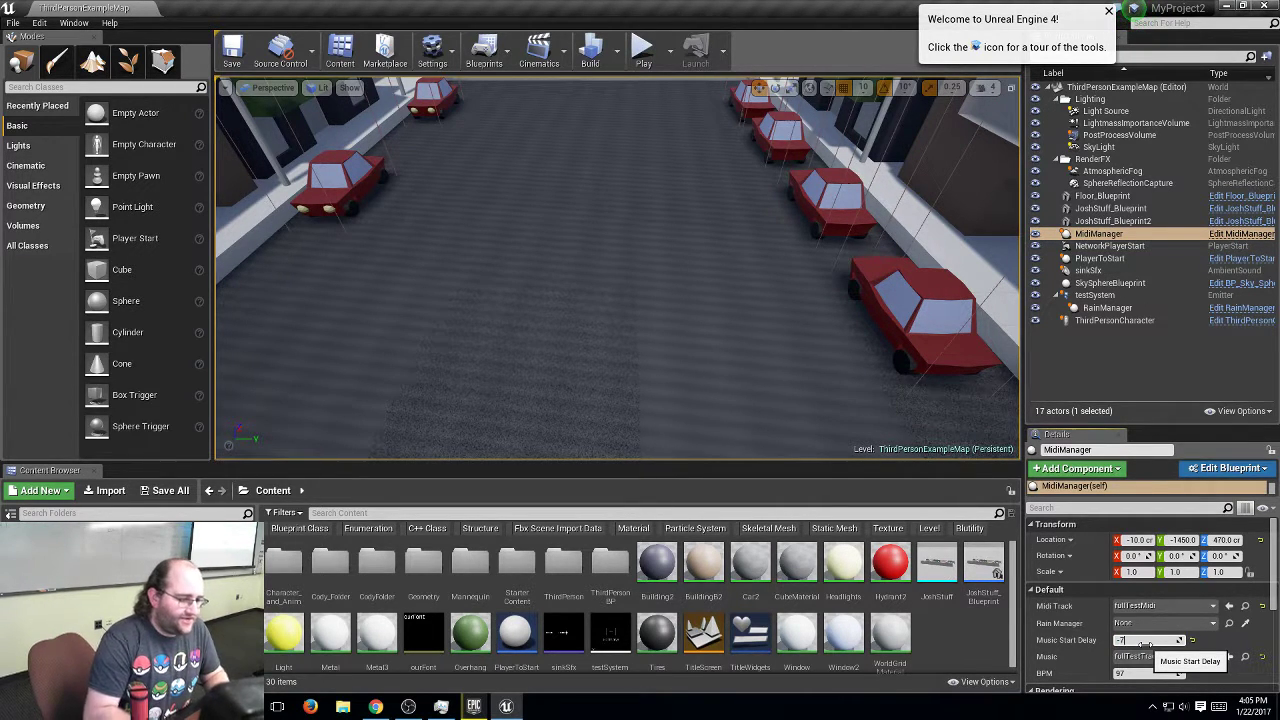
key(Return)
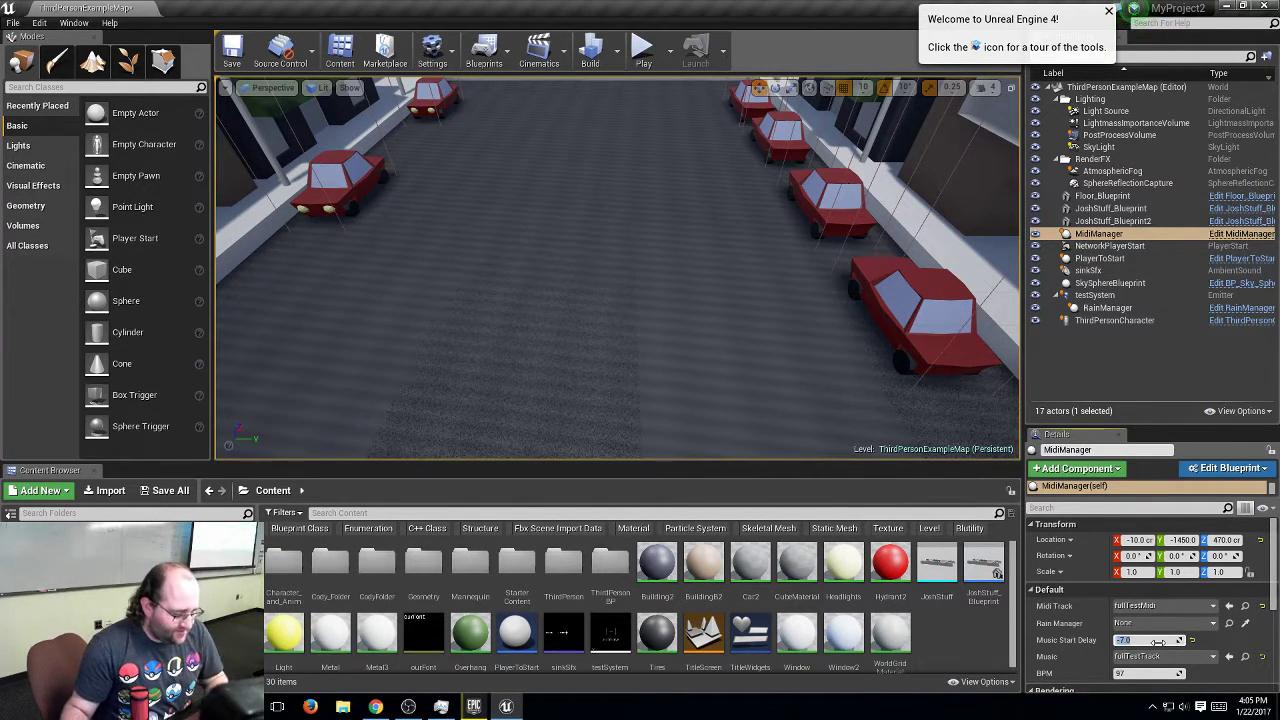
Run a brief play test with the new delay, then stop it and dismiss the welcome message
click(641, 52)
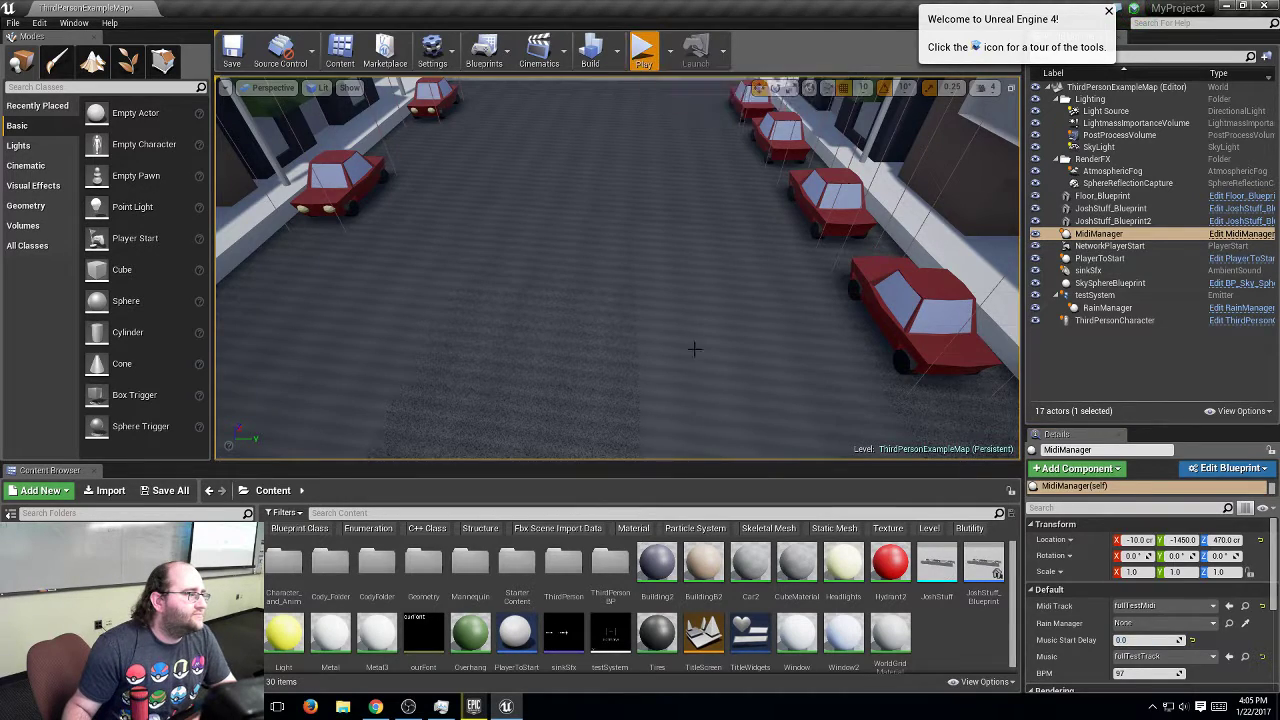
key(w)
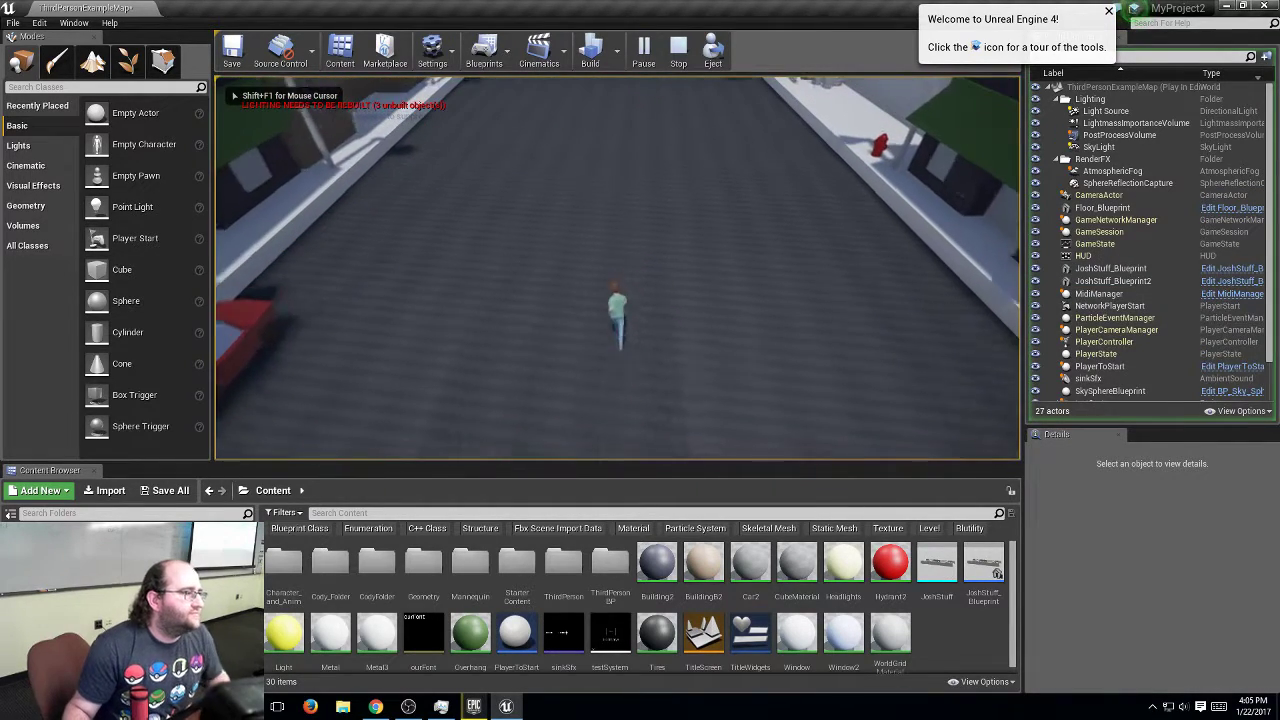
key(Escape)
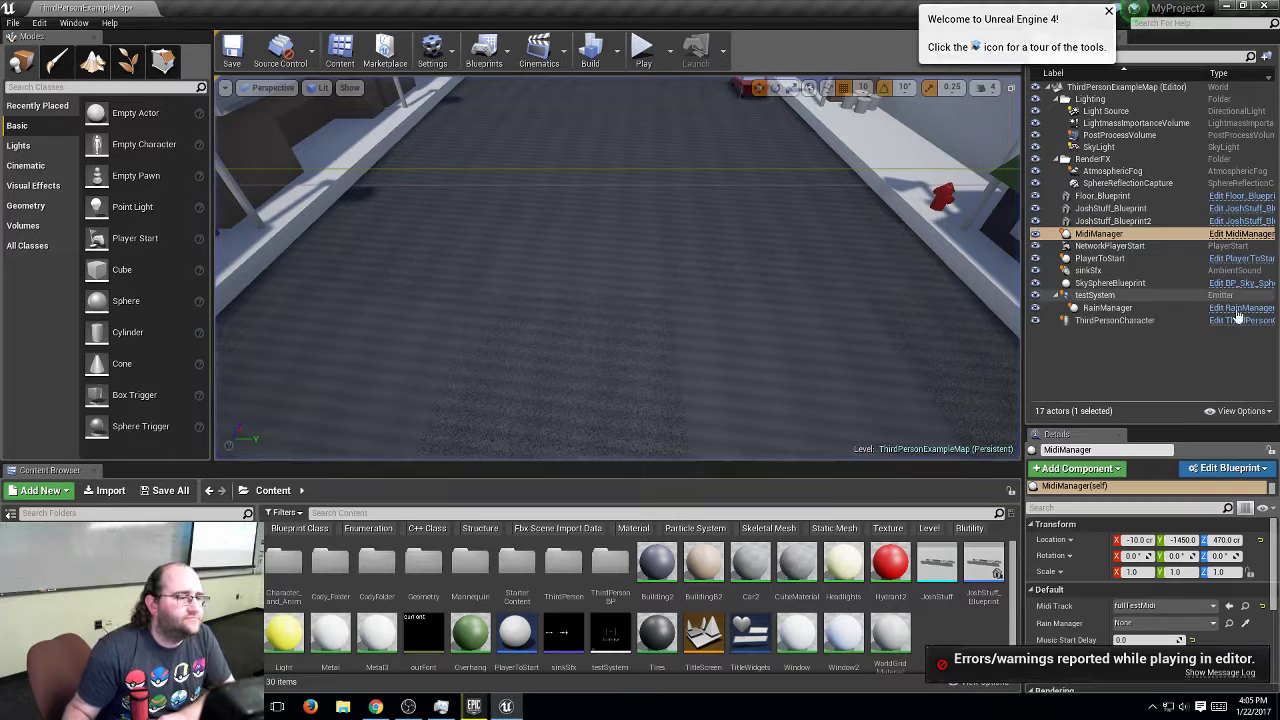
click(1109, 13)
Select Floor_Blueprint in the Outliner and frame it in the street view near the red car
click(1149, 224)
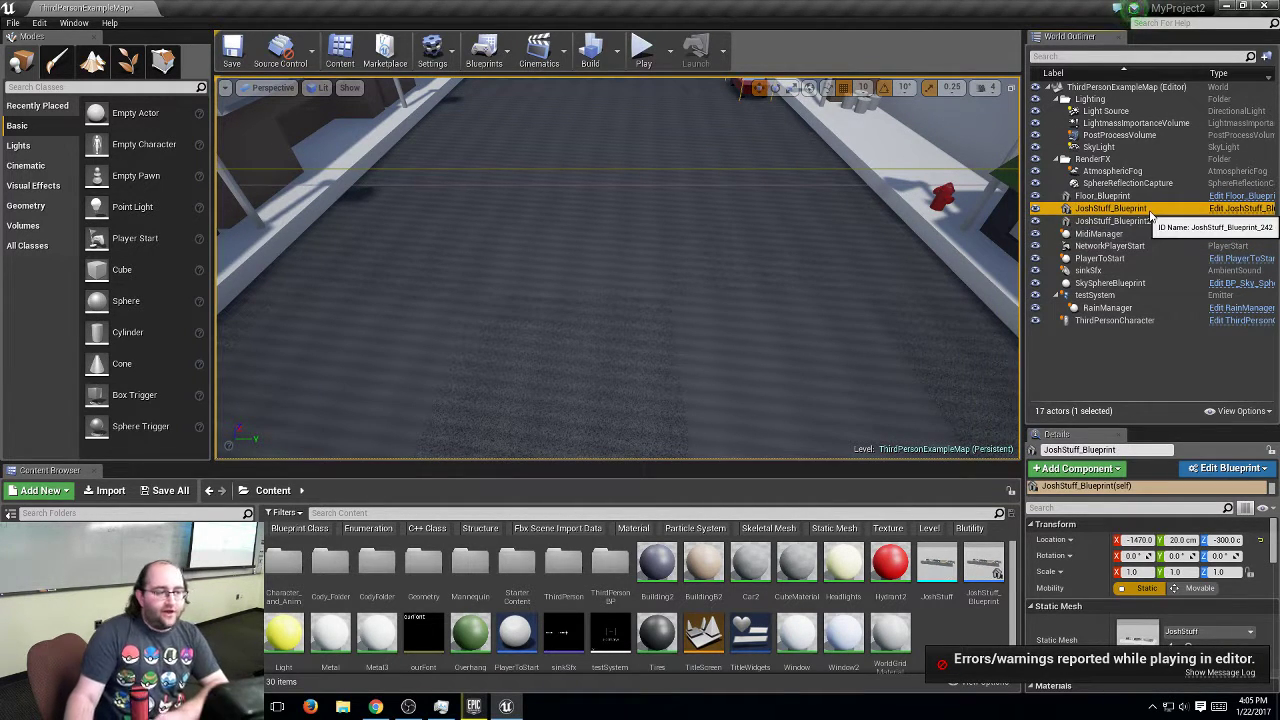
click(1102, 195)
mouse_move(754, 248)
right_down()
mouse_move(700, 300)
mouse_move(640, 280)
right_up()
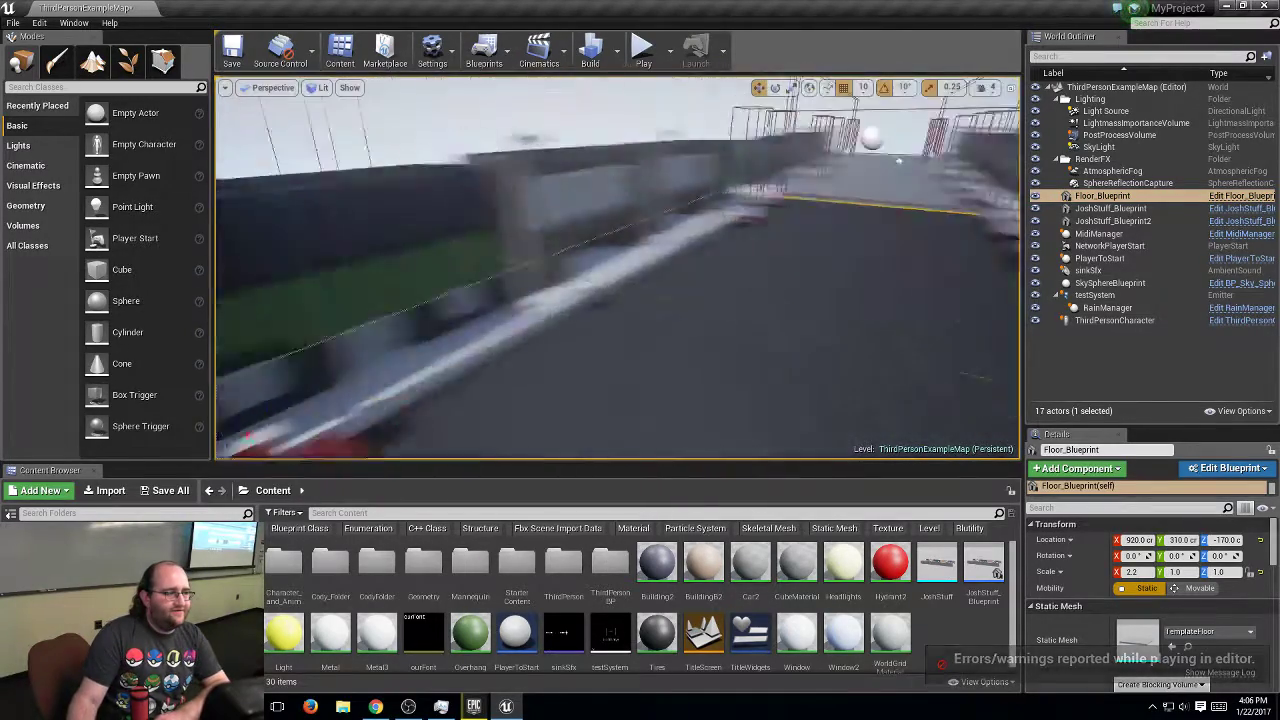
mouse_move(640, 280)
right_down()
mouse_move(625, 320)
mouse_move(640, 290)
mouse_move(600, 290)
right_up()
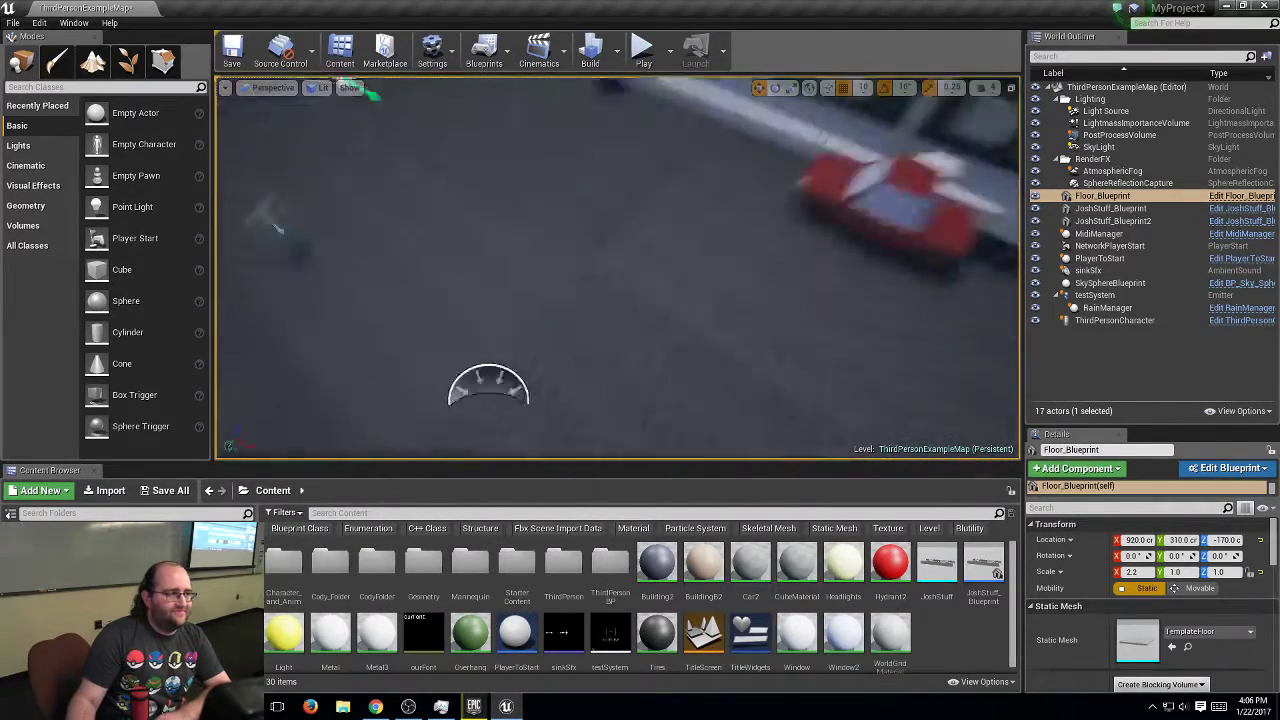
right_drag(808, 295, 730, 241)
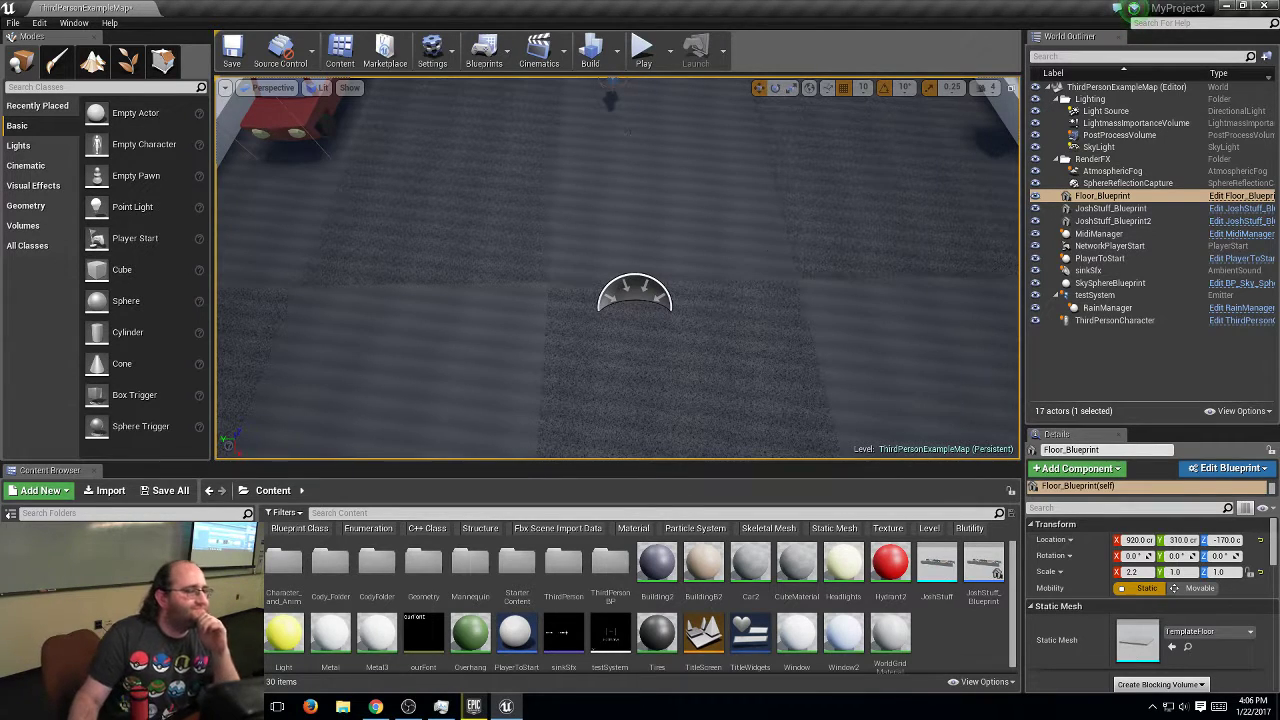
key(f)
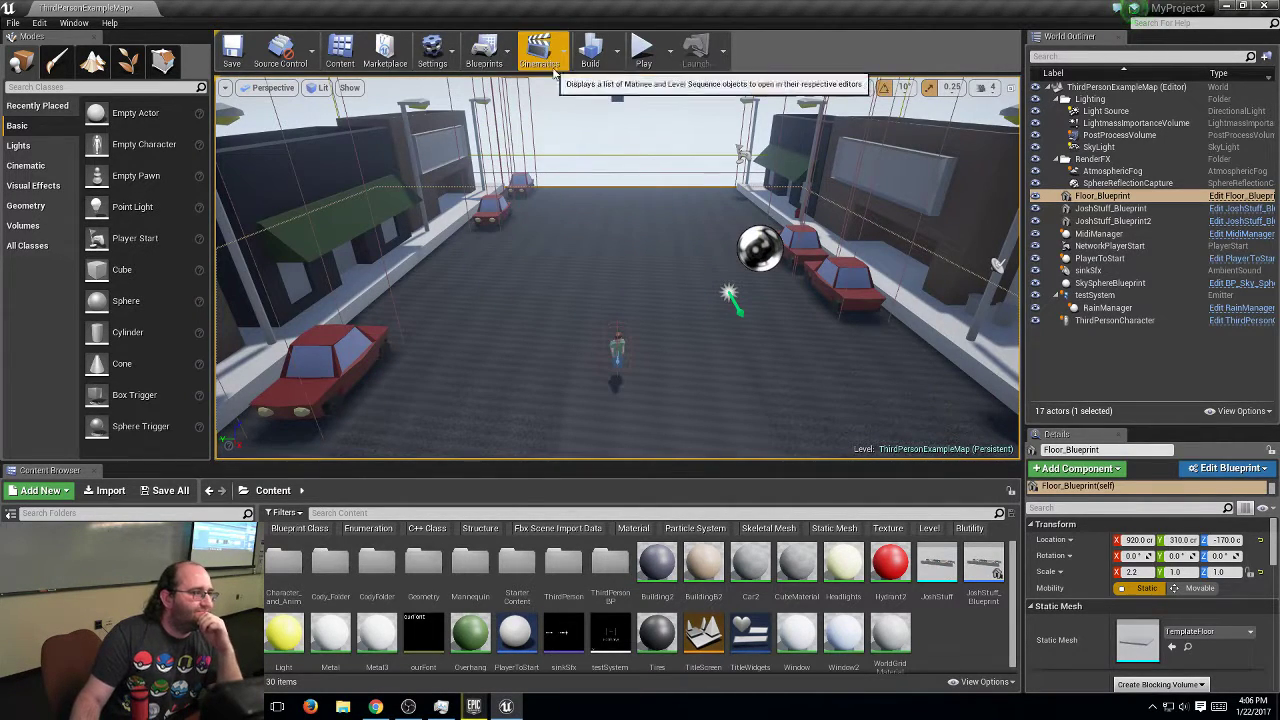